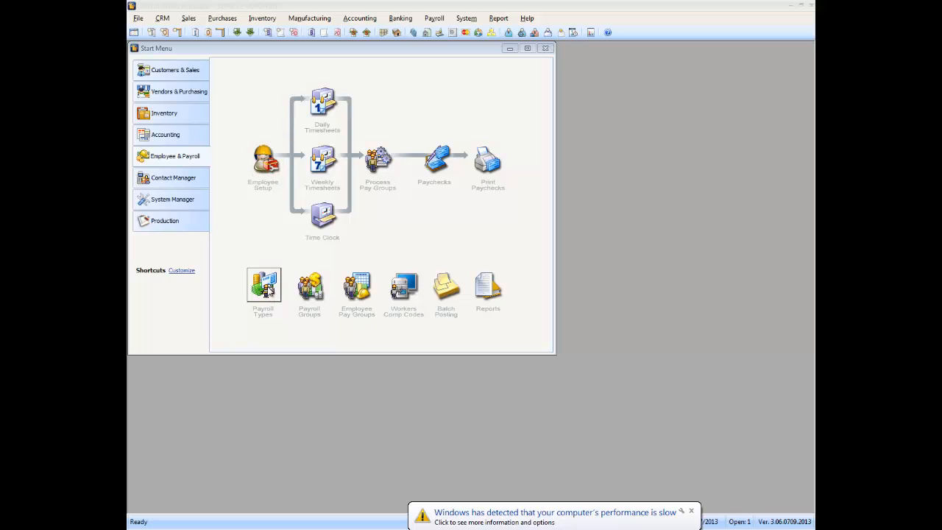
Step: Open the payroll tax types and review the predefined federal, Social Security and Medicare records one by one
click(270, 289)
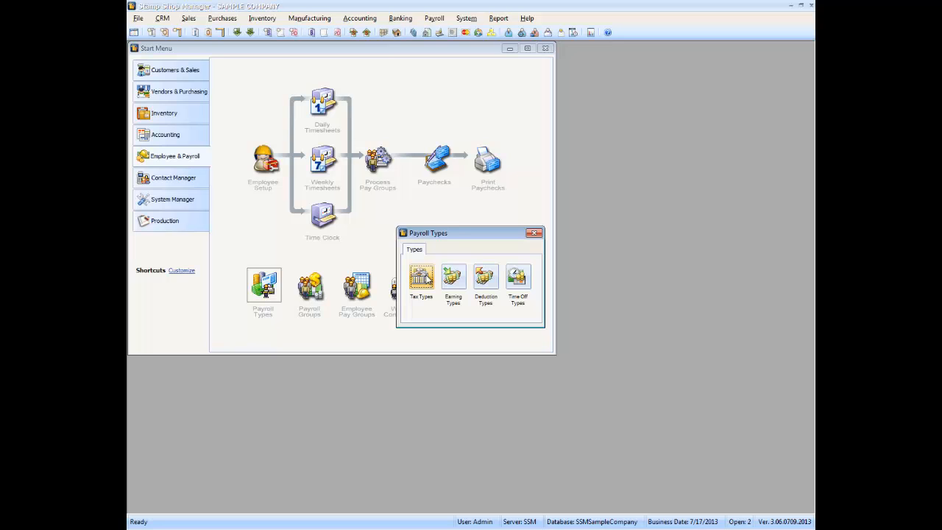
click(424, 277)
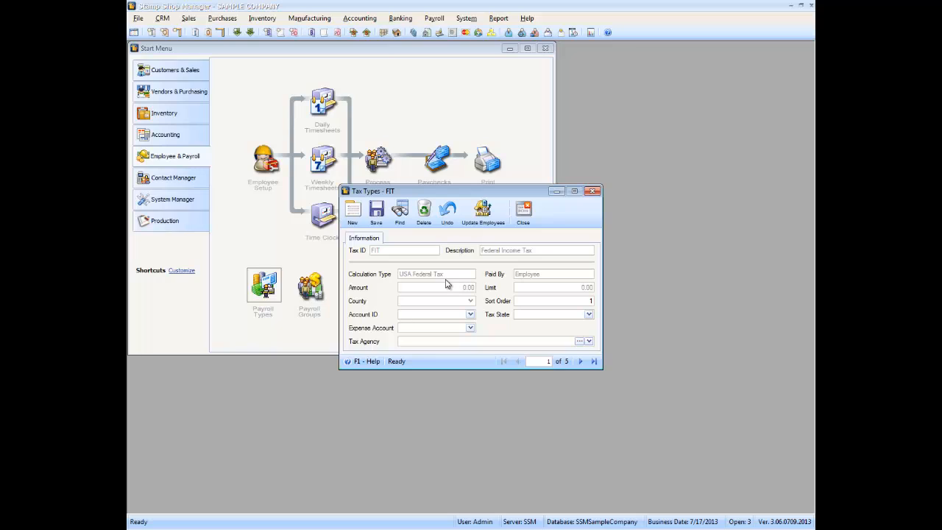
click(582, 361)
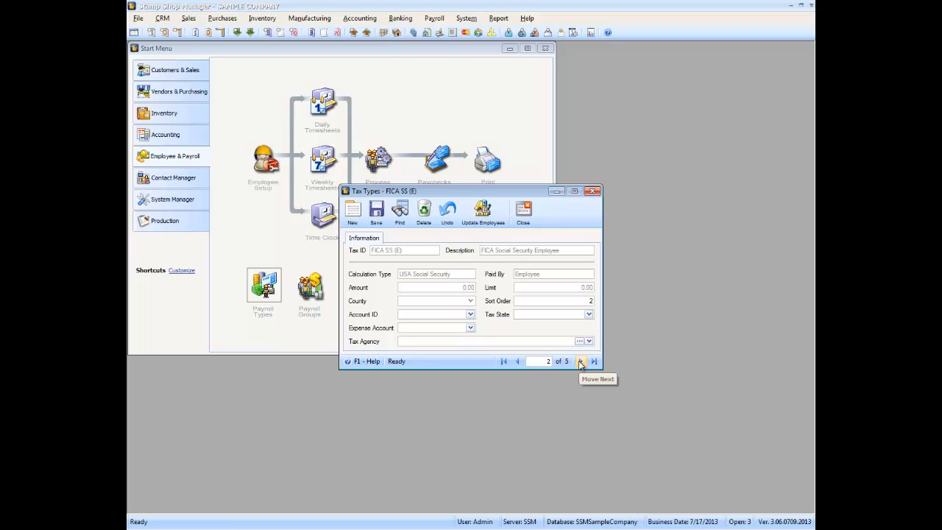
click(581, 362)
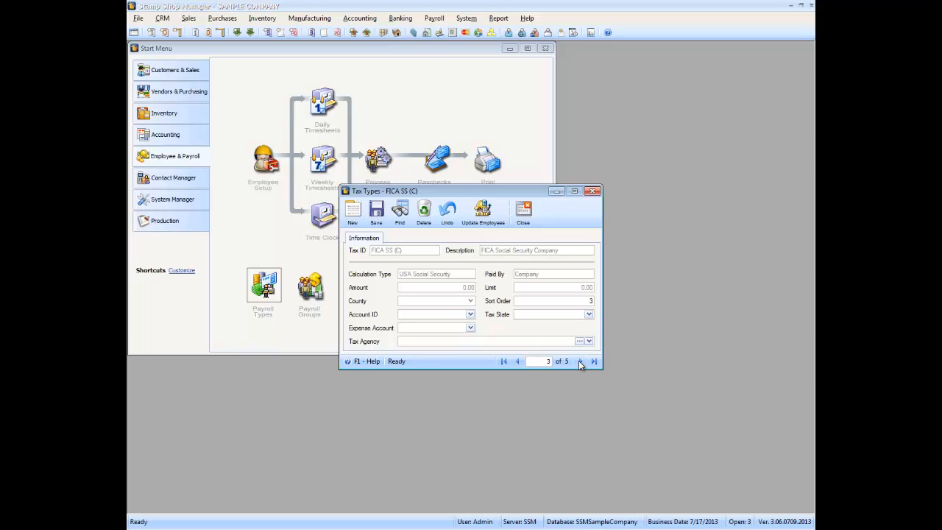
click(581, 362)
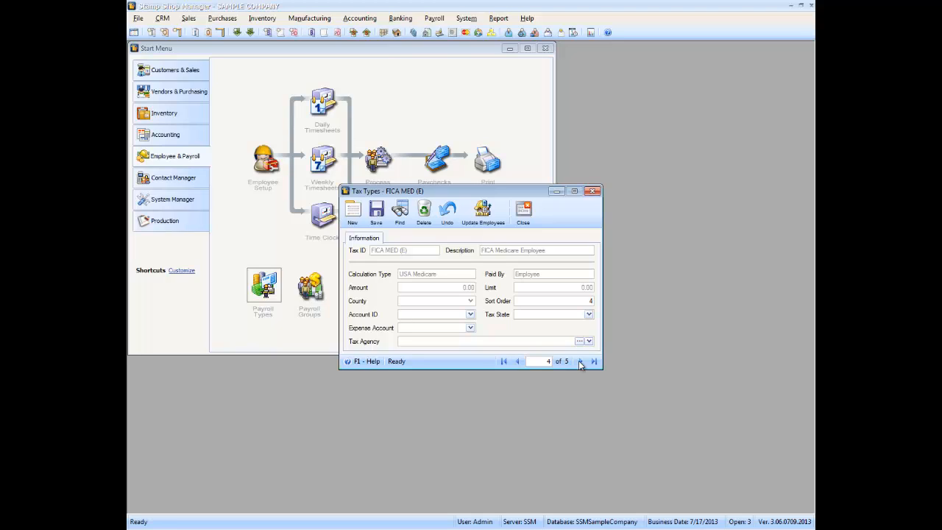
click(580, 361)
Step: Create a new tax type MA-INC described as "Massachsetts Incom Tax (Employee)" and paid by Employee
click(354, 214)
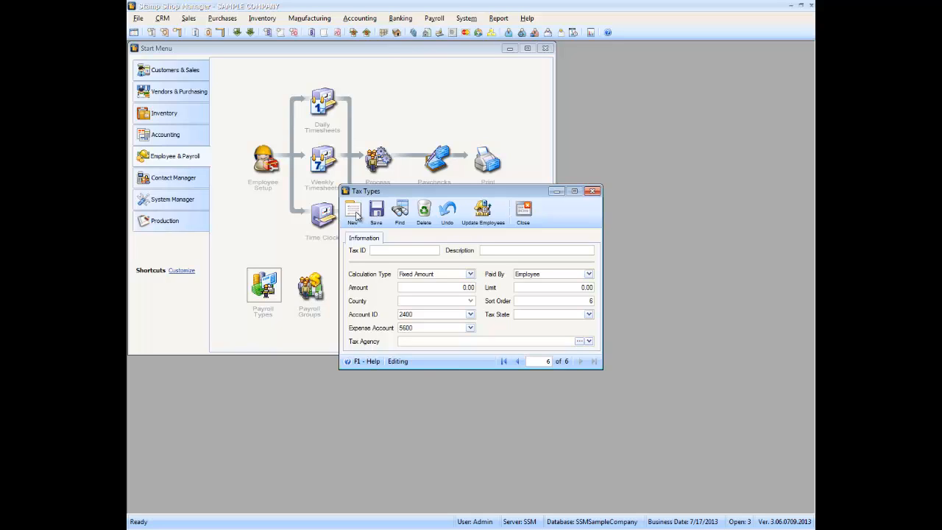
text(MA-INC)
key(Tab)
text(Massachsetts Incom Tax)
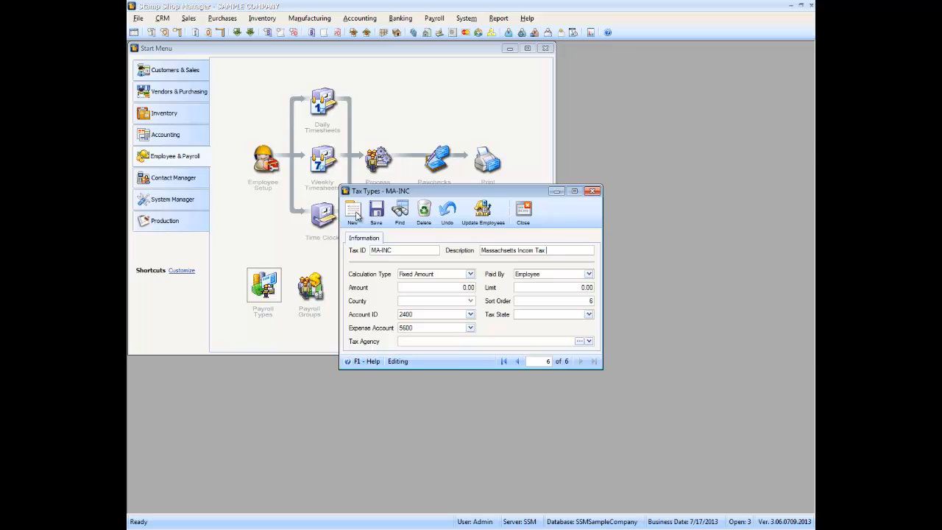
text( (Employ)
key(BackSpace)
key(BackSpace)
text(yee)
click(589, 274)
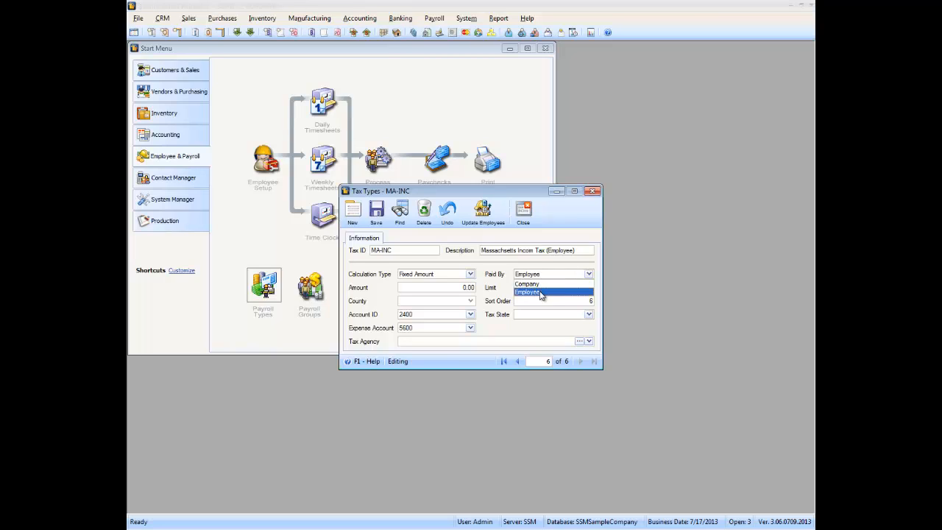
click(542, 292)
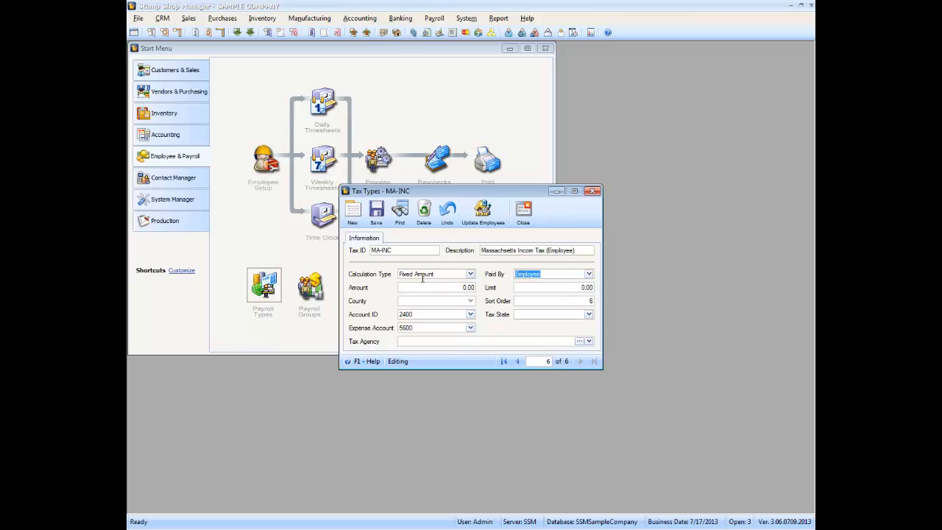
Step: Set MA-INC's calculation type to USA State for Massachusetts and its Account ID to 2420, Payroll State Tax
click(471, 274)
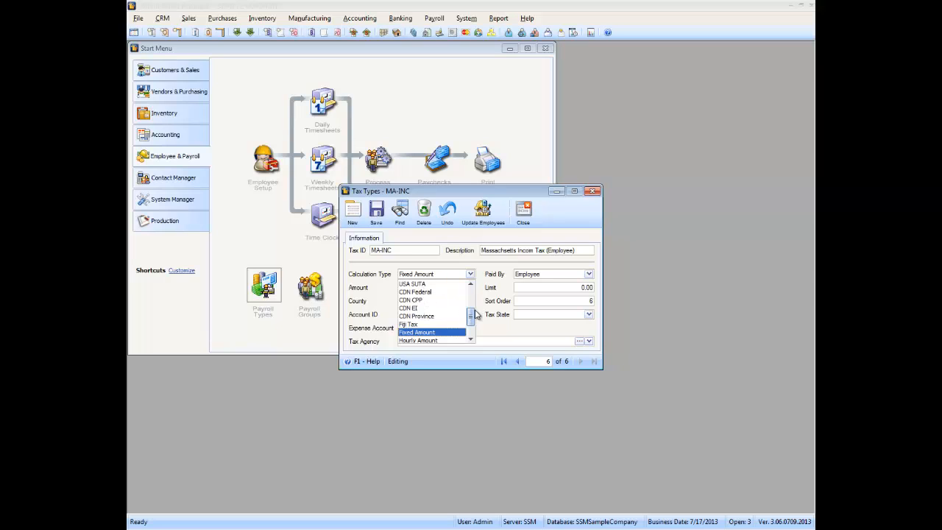
drag(471, 315, 475, 285)
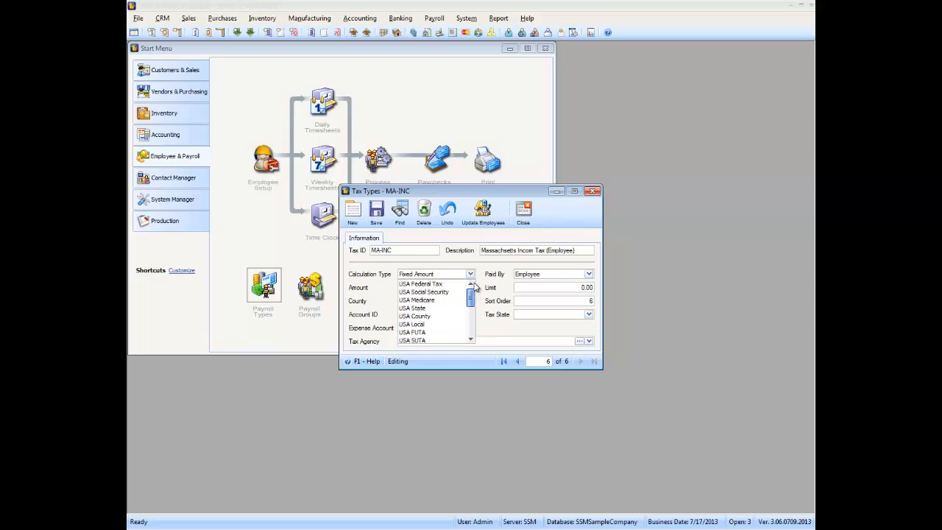
click(416, 309)
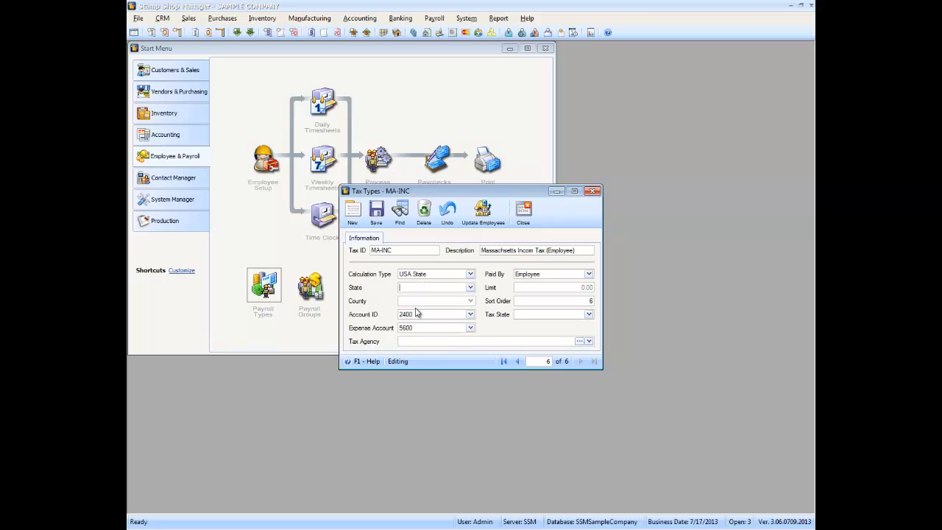
click(471, 288)
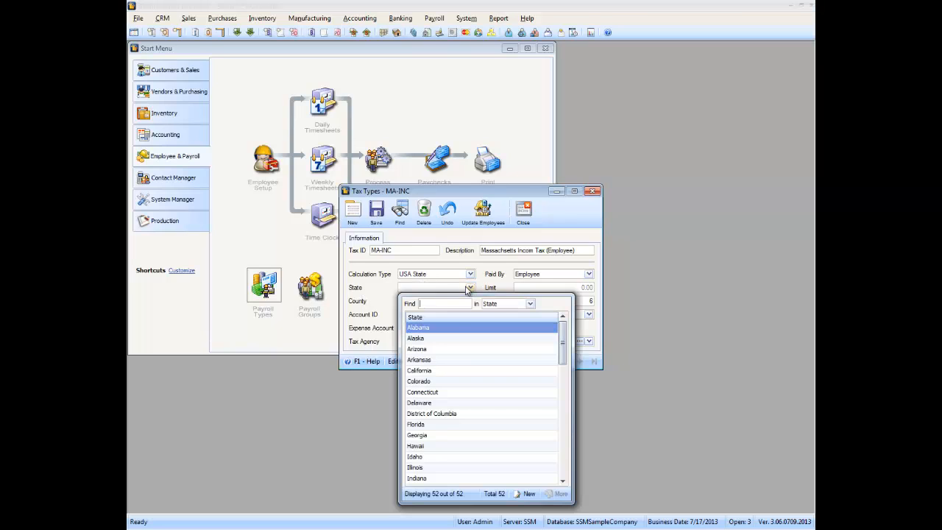
drag(565, 340, 563, 375)
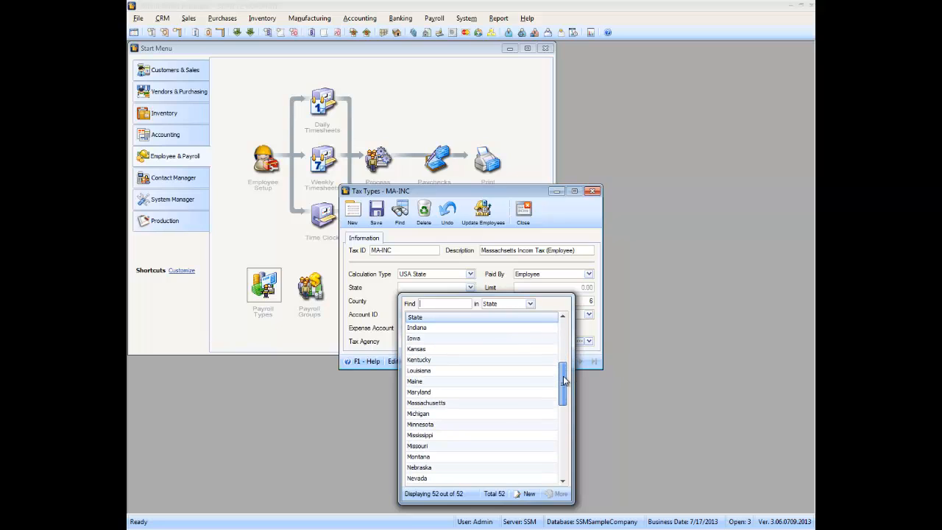
click(440, 404)
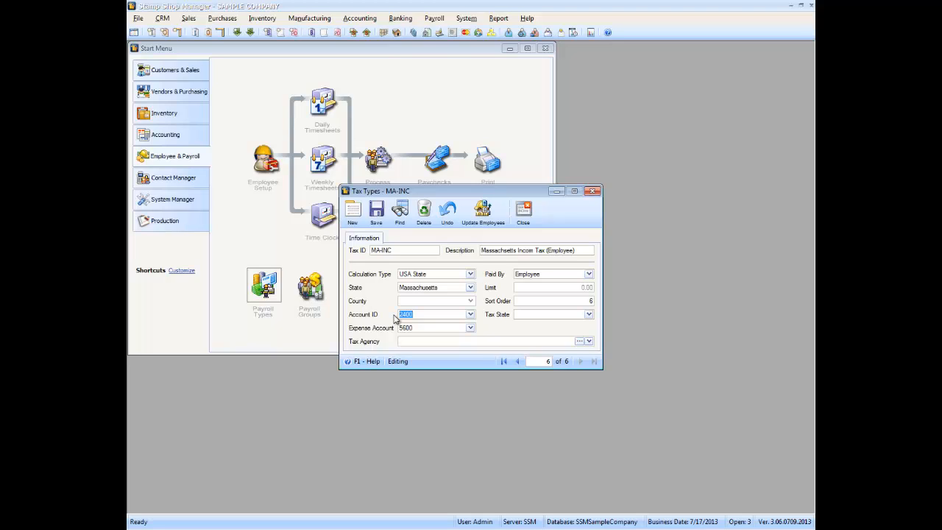
click(470, 314)
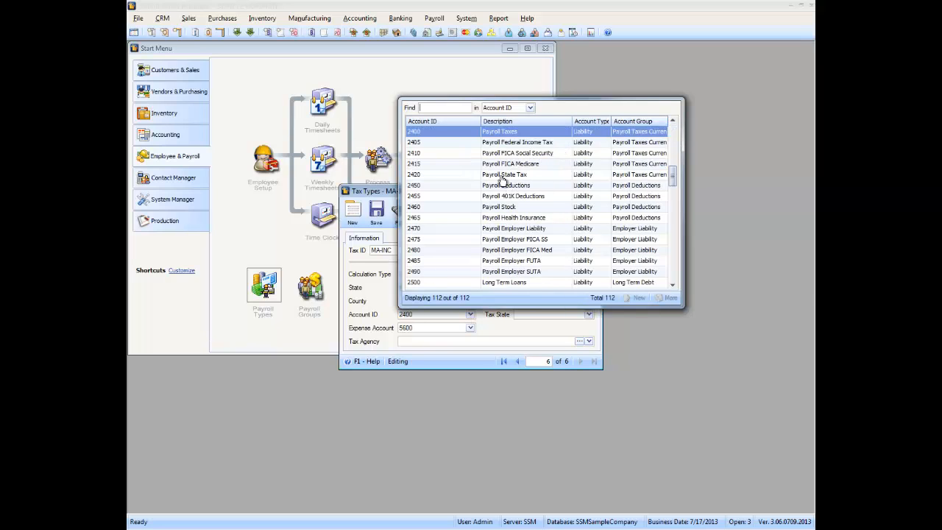
click(530, 174)
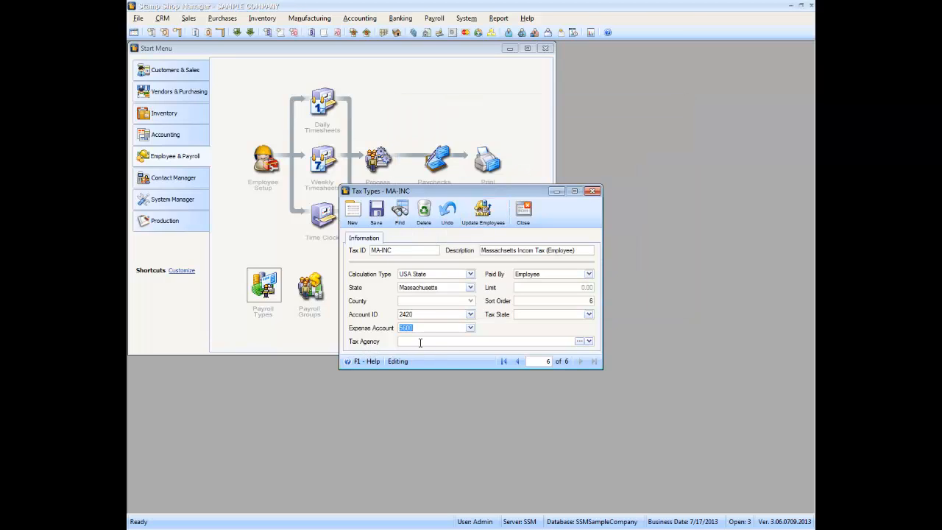
Step: Start a new tax agency record for MA-INC, naming it MASS DOR and entering the agency's account number
click(588, 342)
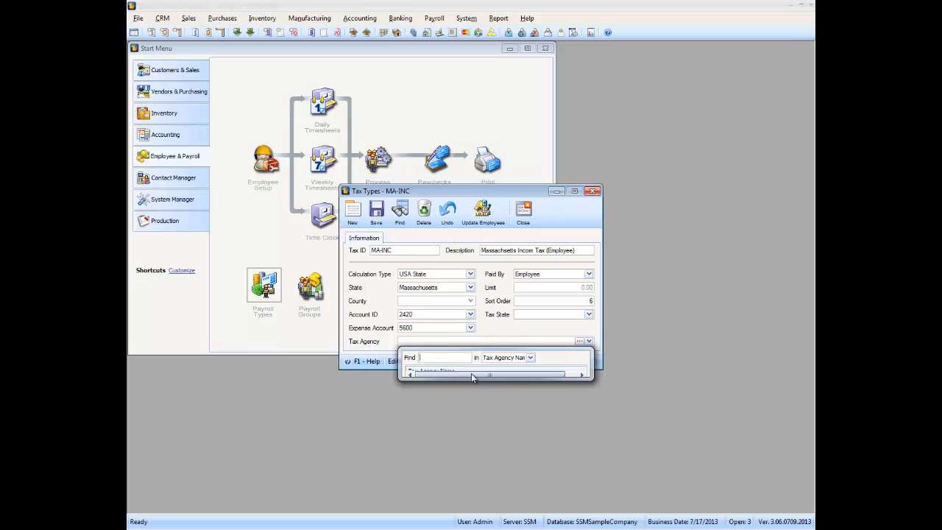
click(580, 342)
click(580, 342)
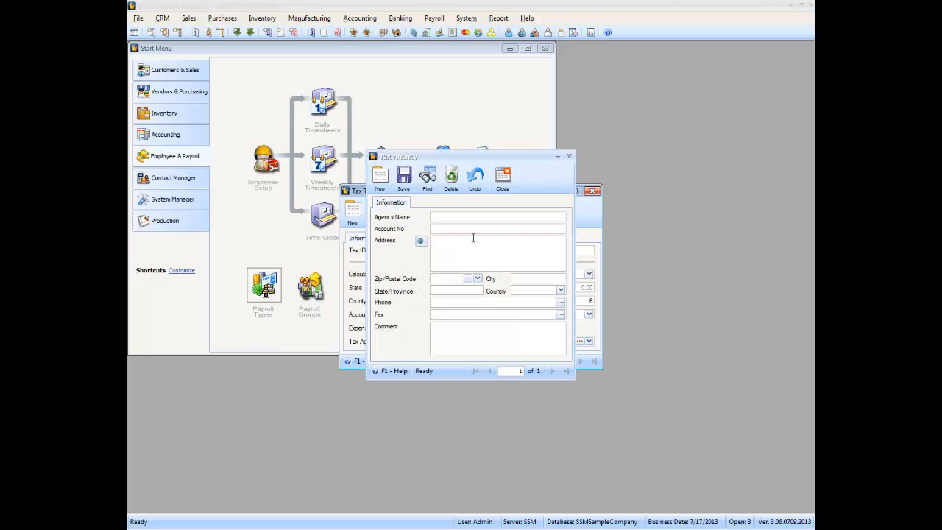
text(Mass DOR)
key(Tab)
text(34567890)
key(Tab)
Step: Fill in the agency's postal code and street address, then save the agency and the MA-INC tax type
click(453, 278)
text(02102)
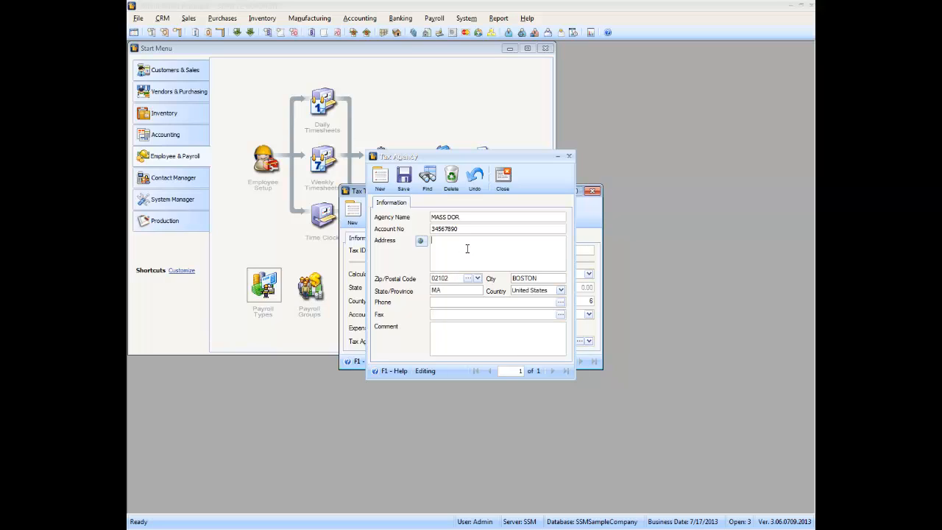
click(466, 249)
text(main st)
click(411, 181)
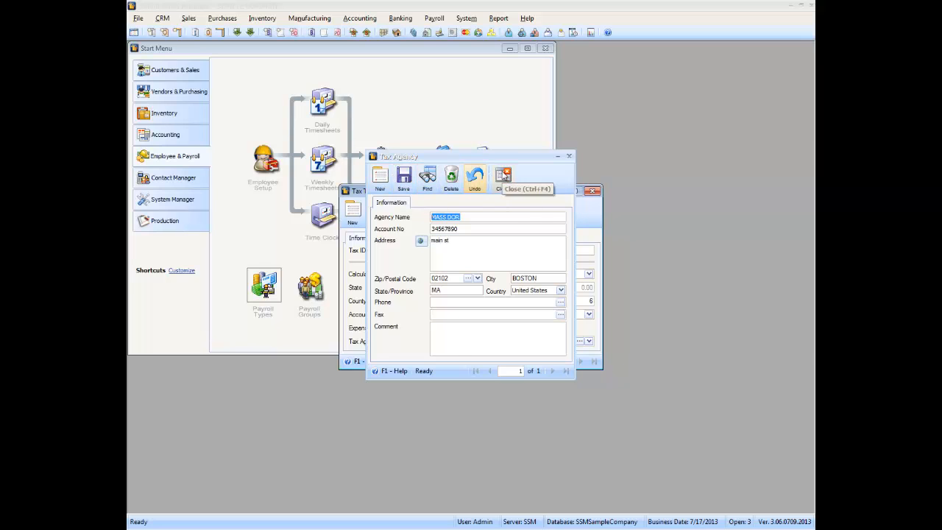
click(505, 175)
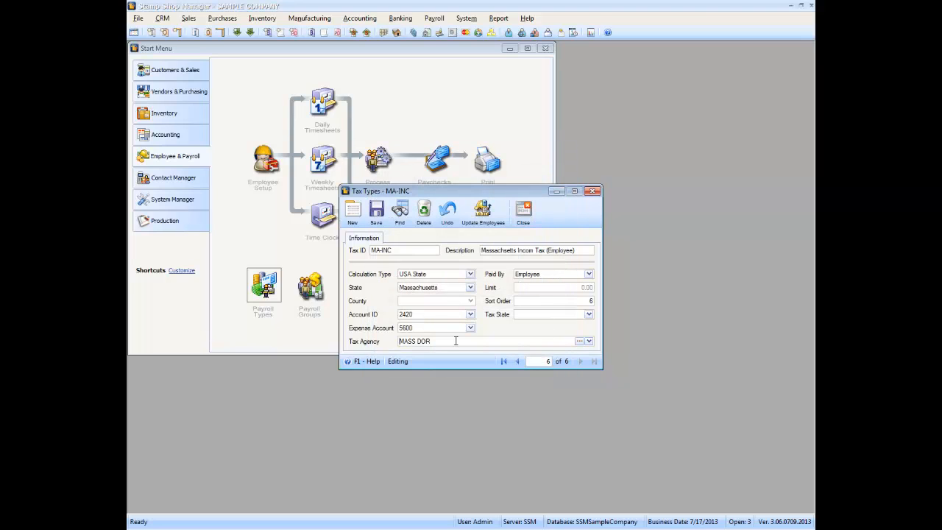
click(376, 211)
Step: Create a new tax type MA-UI described as "Mass Unemployment Ins" and paid by Company
click(352, 213)
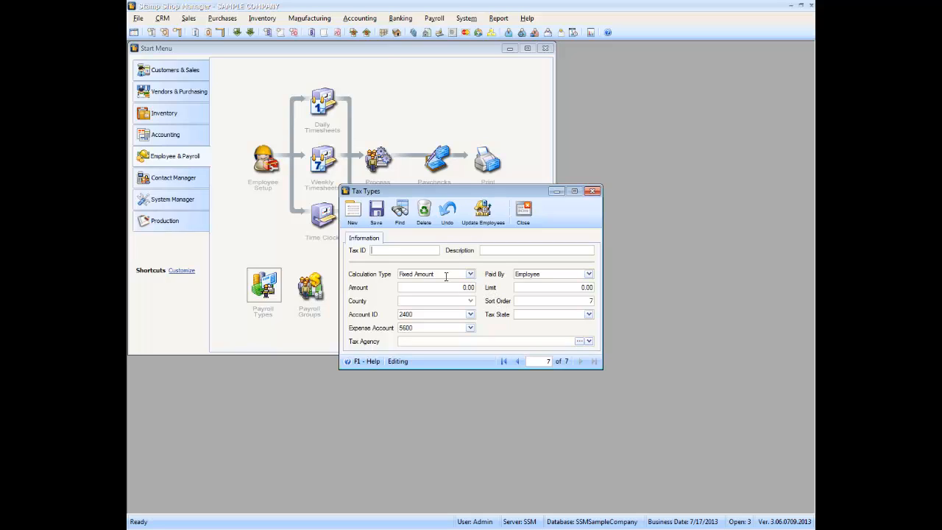
text(MA-UI)
click(509, 251)
text(Mass Unemployment Ins)
click(589, 275)
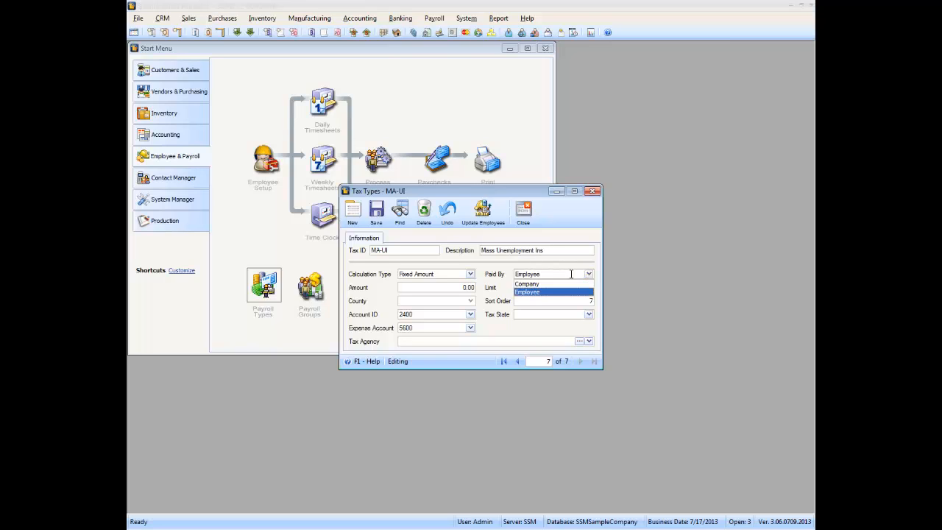
click(537, 284)
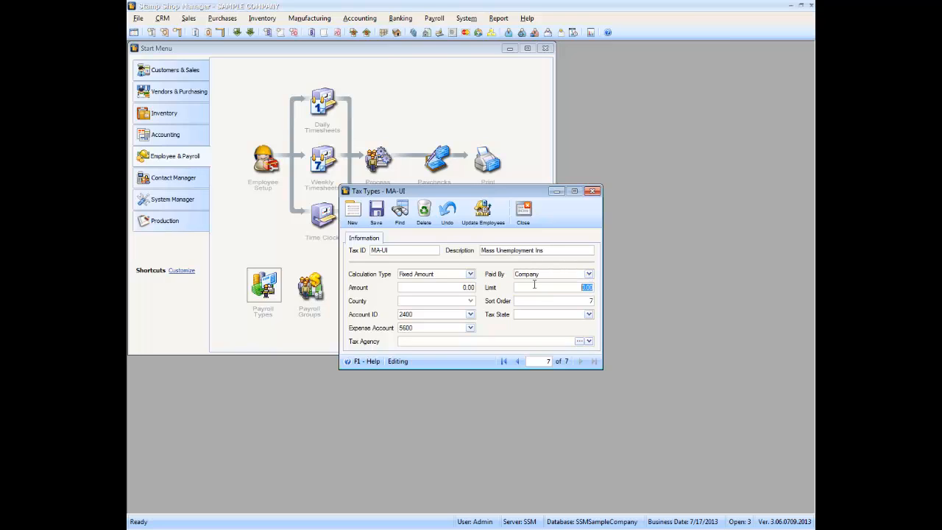
Step: Set MA-UI's calculation type to USA SUTA with a rate of 4.8%
click(470, 274)
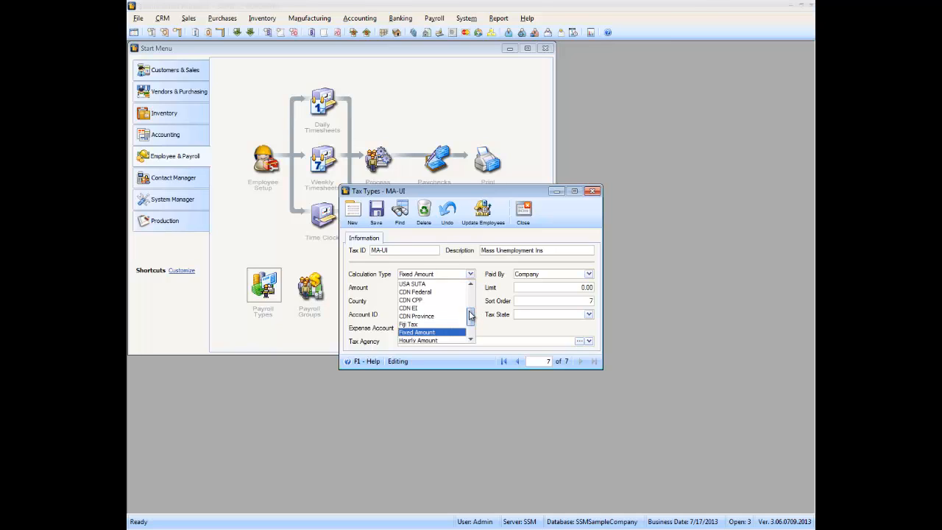
scroll(473, 313, up, 3)
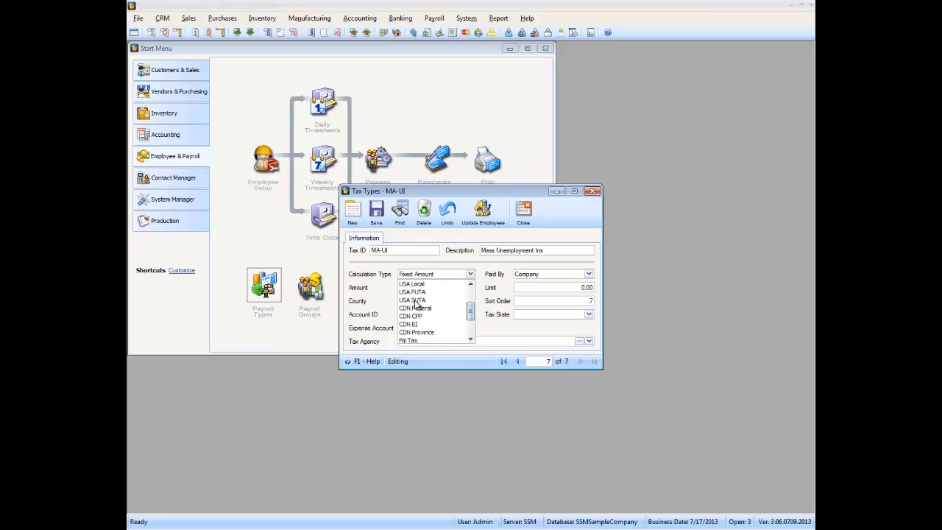
click(415, 300)
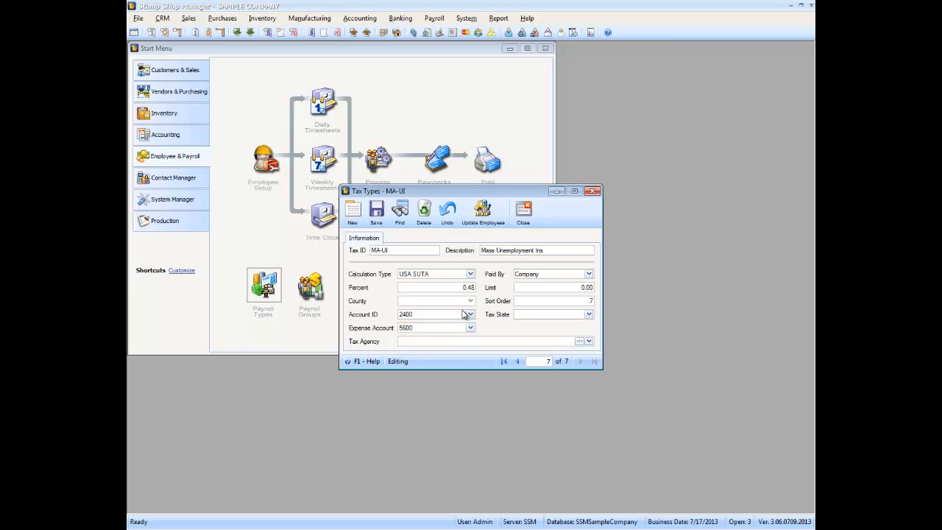
drag(466, 288, 476, 286)
text(4)
Step: Assign Account ID 2490, Payroll Employer SUTA, and the tax agency MASS DOR to MA-UI and save it
click(470, 314)
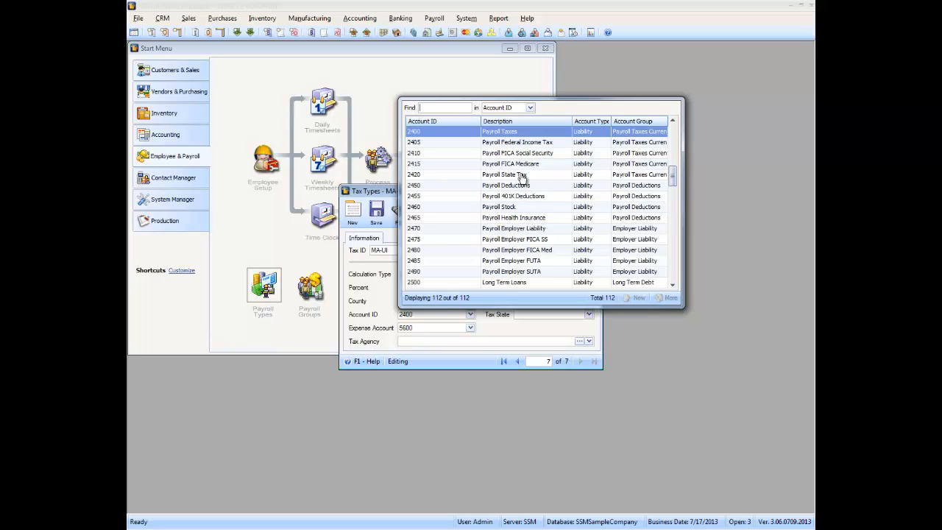
click(535, 275)
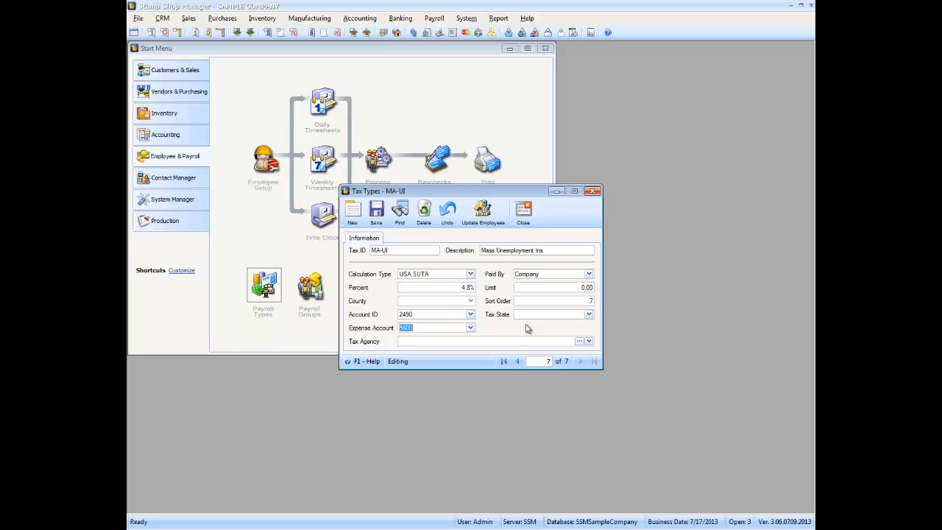
click(588, 342)
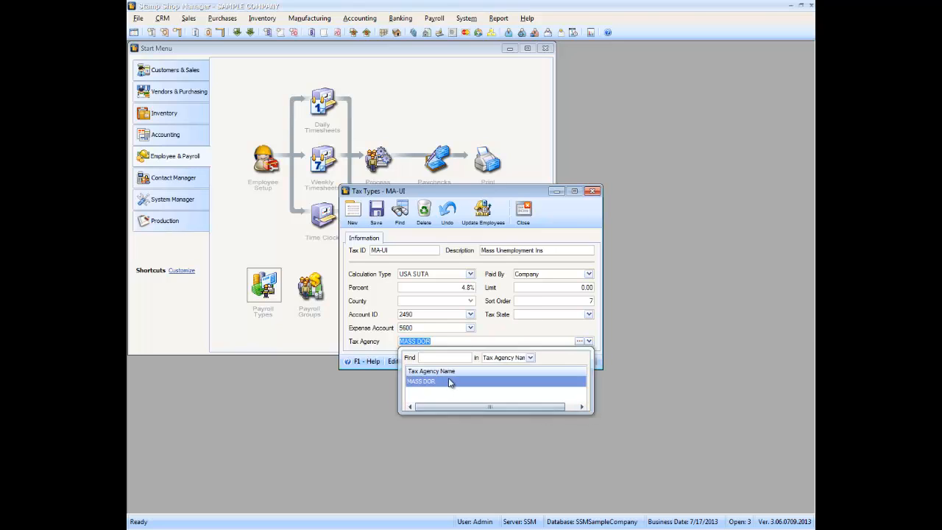
click(456, 383)
click(376, 210)
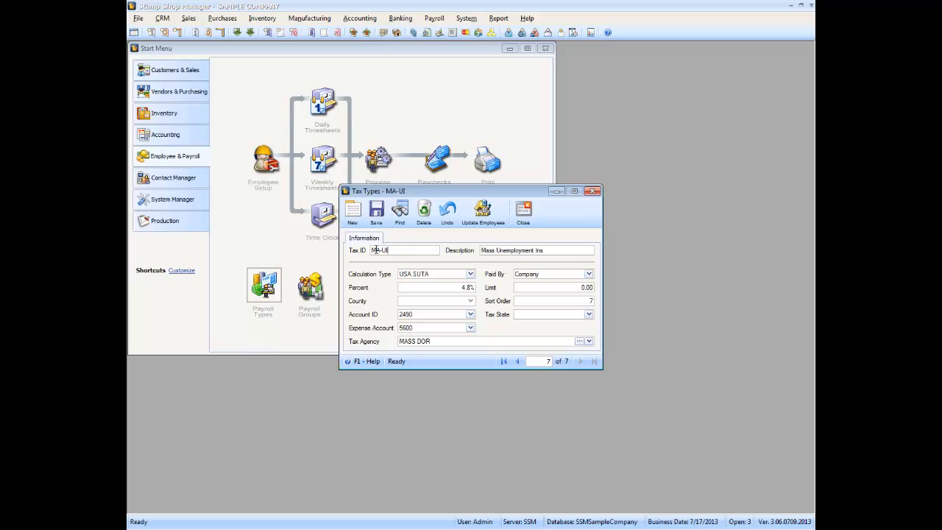
Step: Create a new tax type FUI described as "Fed Unempoyment" and paid by Company
click(353, 212)
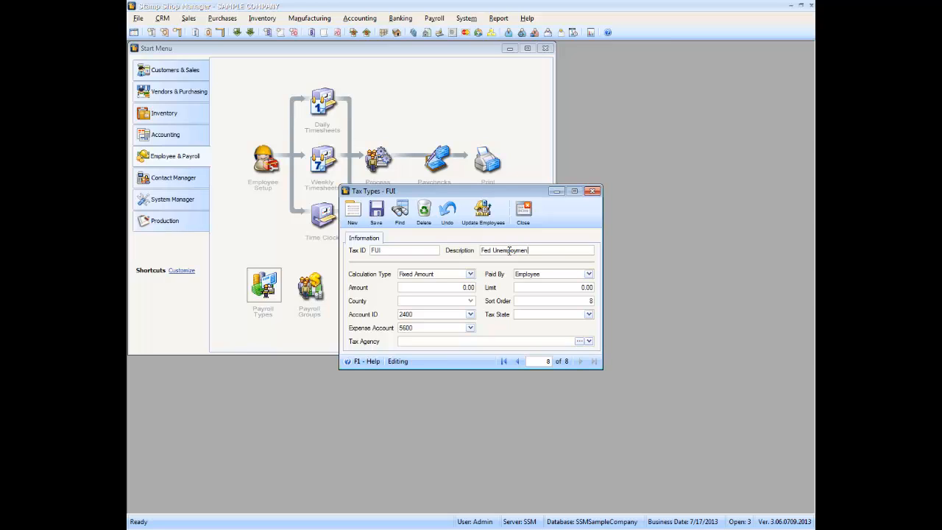
click(589, 274)
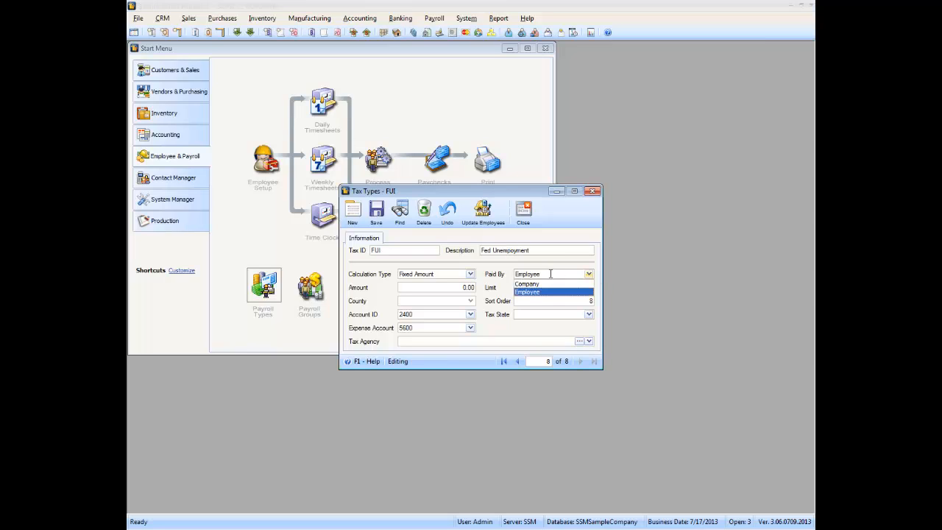
click(535, 285)
Step: Set FUI's calculation type to USA FUTA with a rate of 5%
click(470, 274)
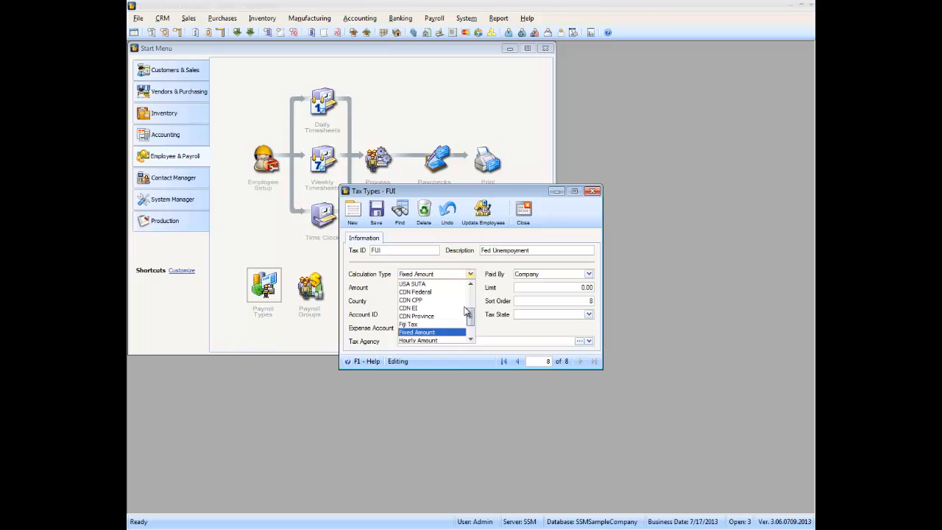
drag(470, 318, 472, 309)
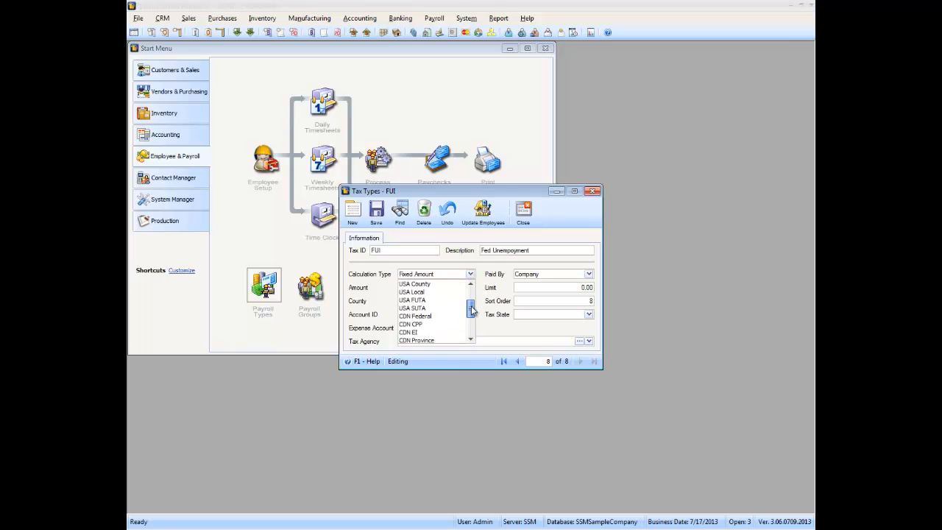
click(422, 303)
key(Tab)
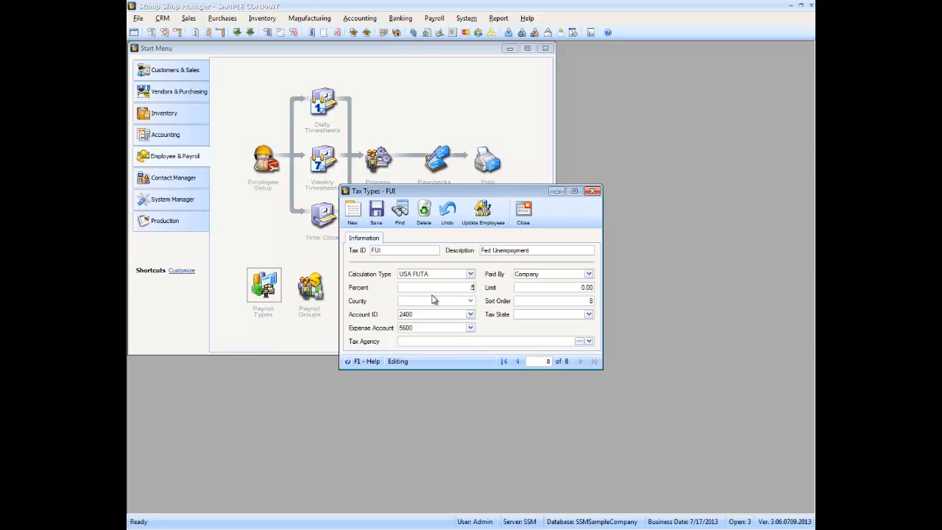
Step: Assign Account ID 2485, Payroll Employer FUTA, to the FUI tax type and save it
click(470, 315)
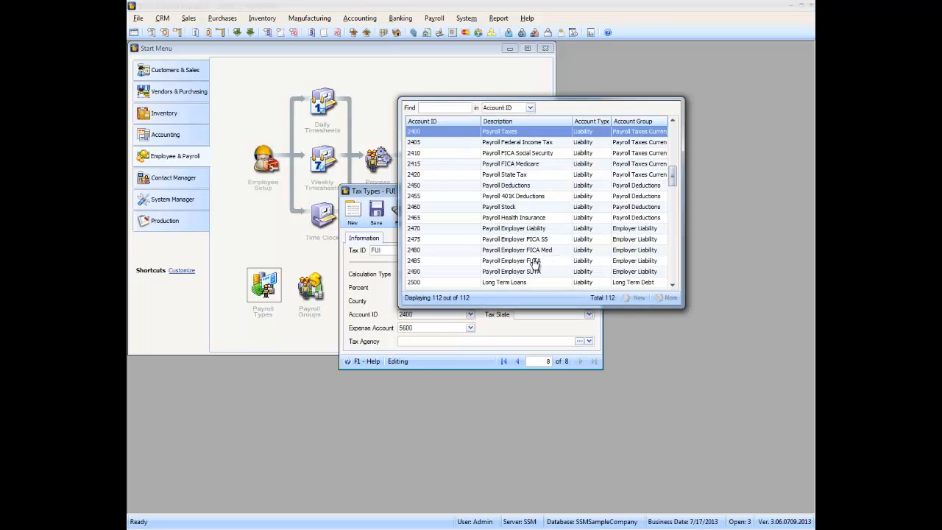
click(535, 263)
click(376, 214)
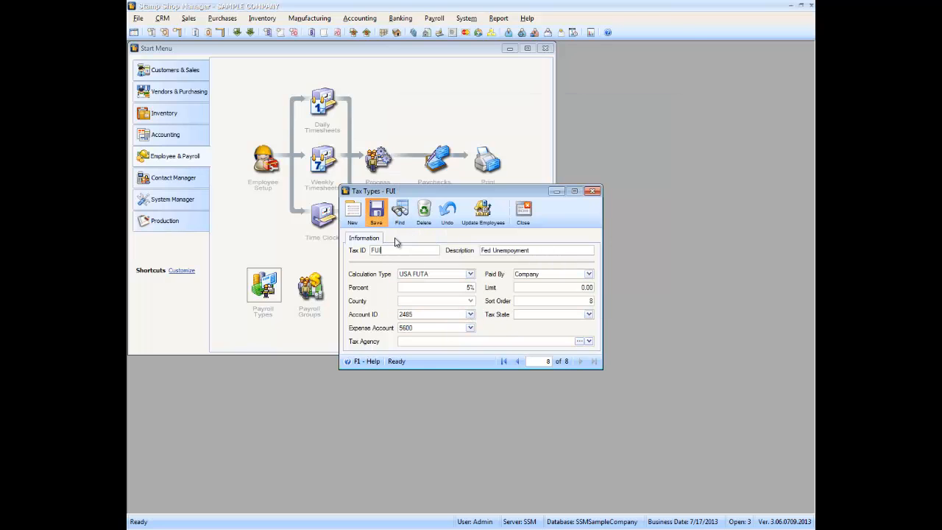
Step: Create a tax agency named IRS for FUI, then close the tax type with its changes saved
click(572, 342)
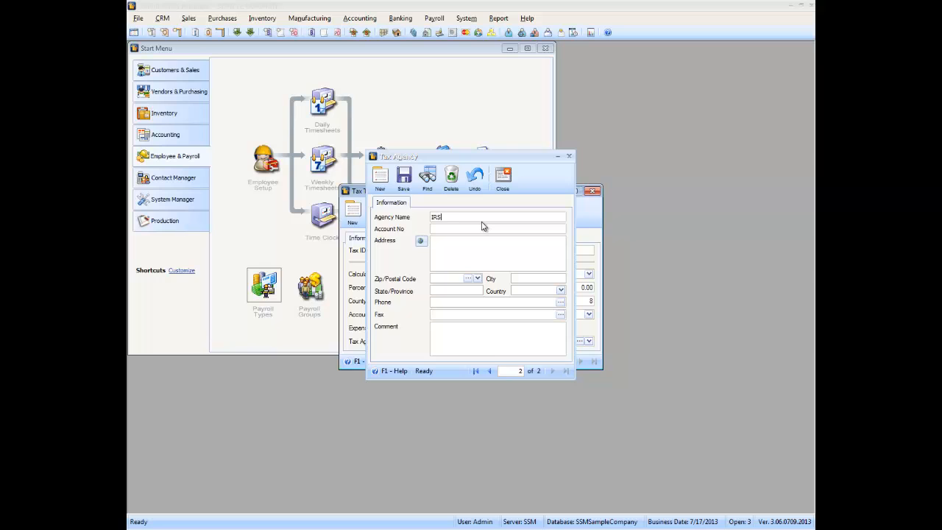
click(502, 245)
click(404, 179)
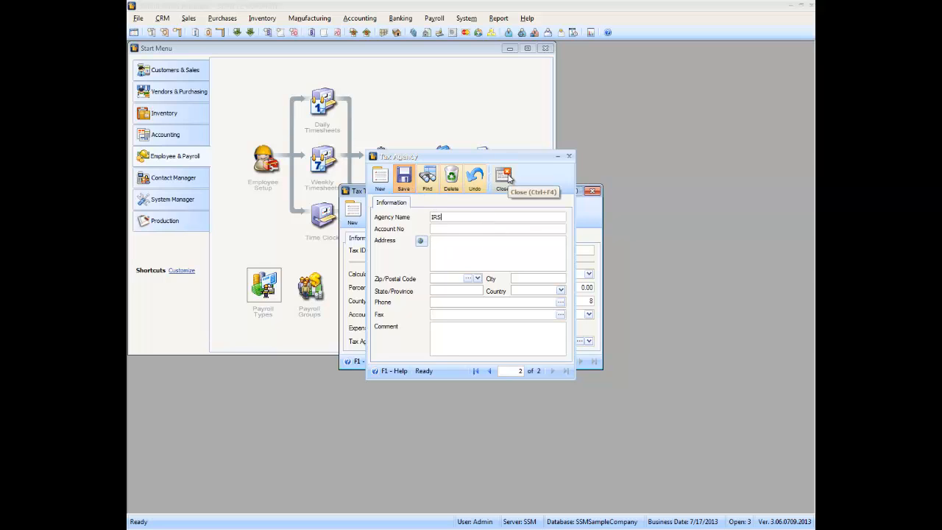
click(503, 176)
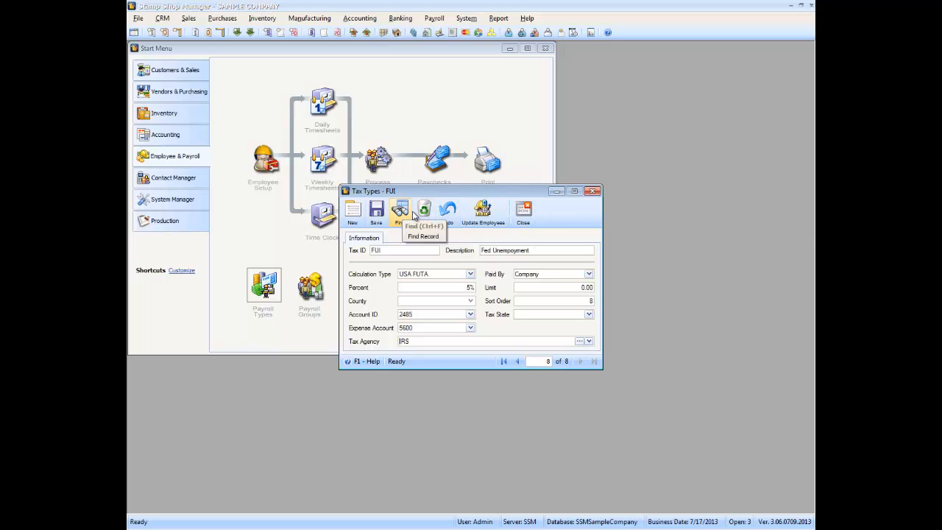
click(526, 223)
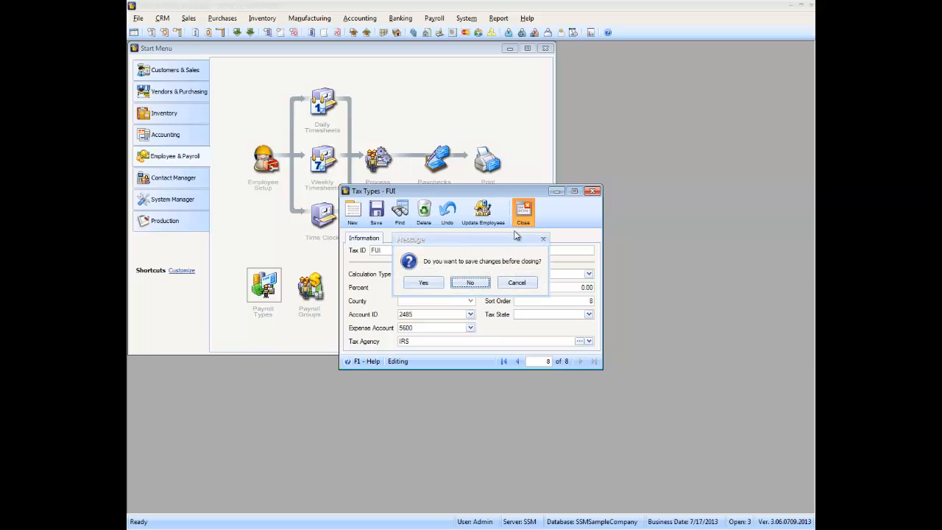
click(432, 283)
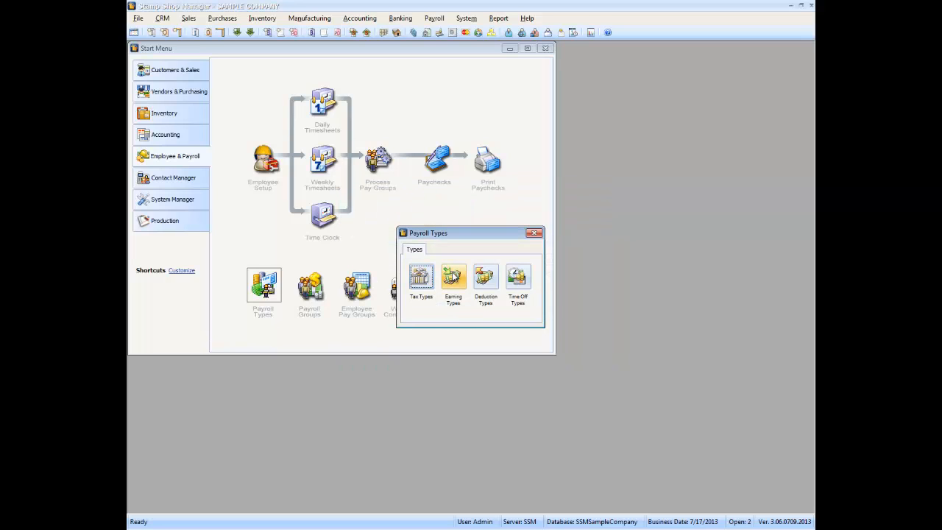
Step: Create a new earning type HOURLY with the description "Hourly"
click(454, 277)
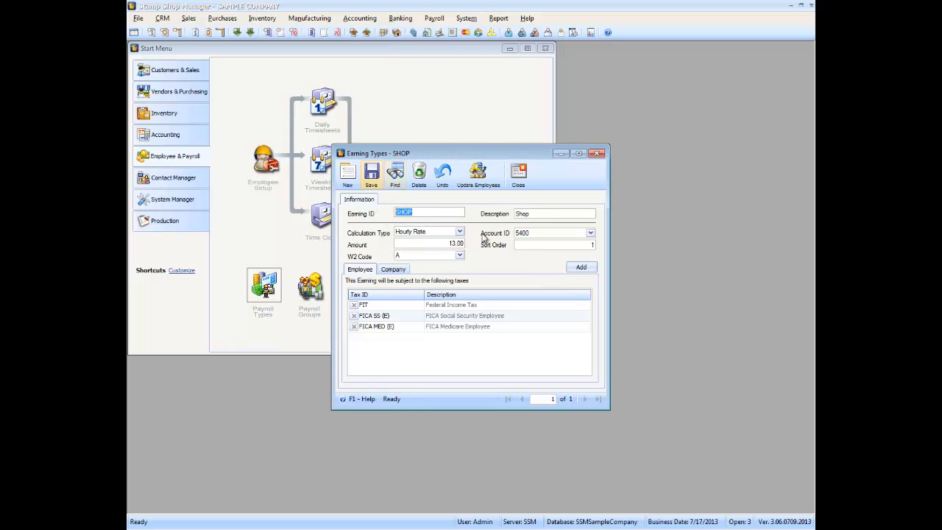
click(347, 174)
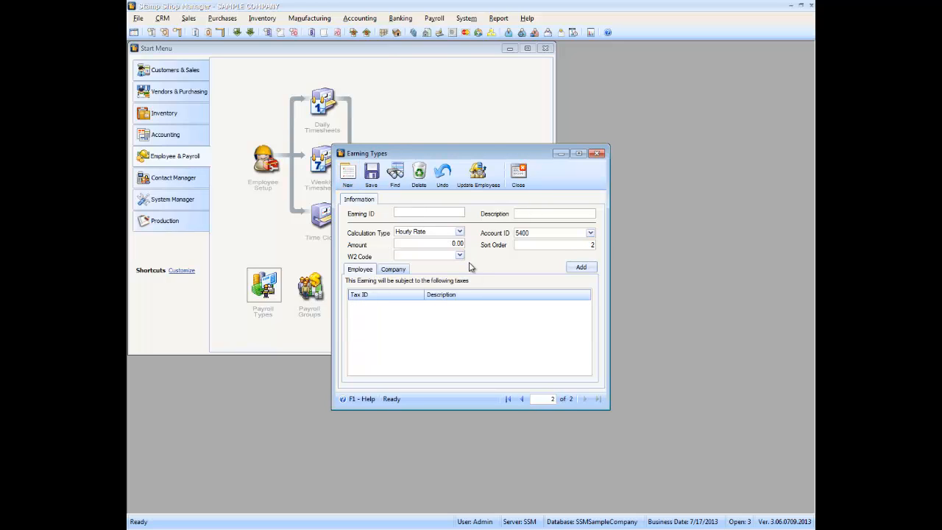
text(Hourly)
key(Tab)
text(Hourly)
click(450, 243)
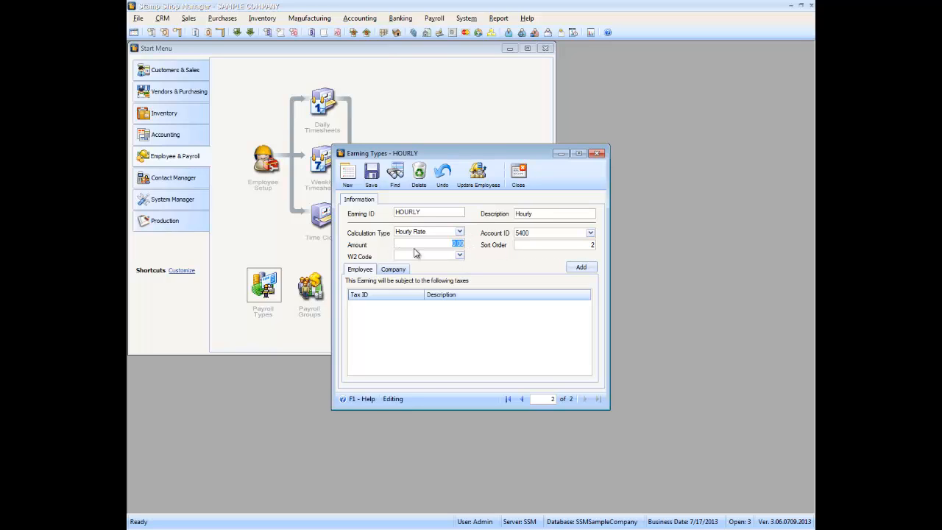
click(460, 256)
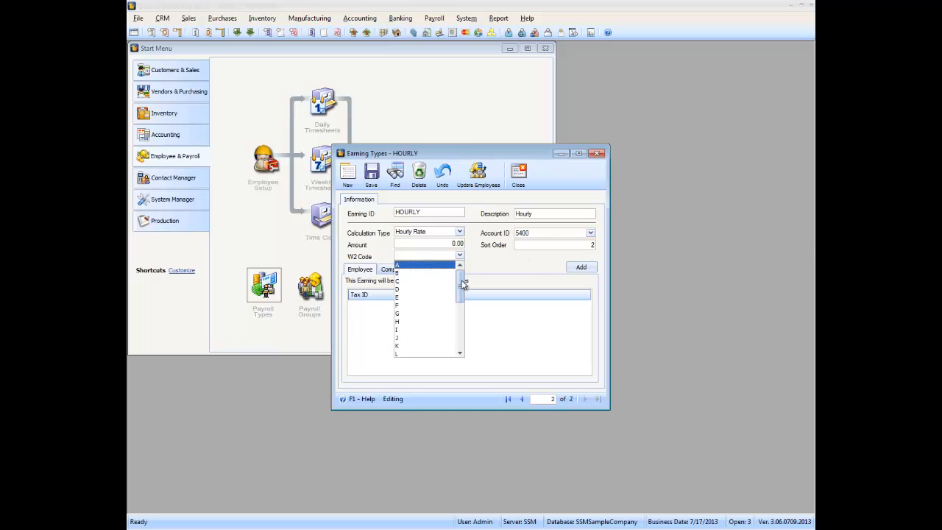
mouse_move(460, 286)
mouse_down()
mouse_move(461, 344)
mouse_move(465, 273)
mouse_move(460, 346)
mouse_move(459, 286)
mouse_up()
click(480, 270)
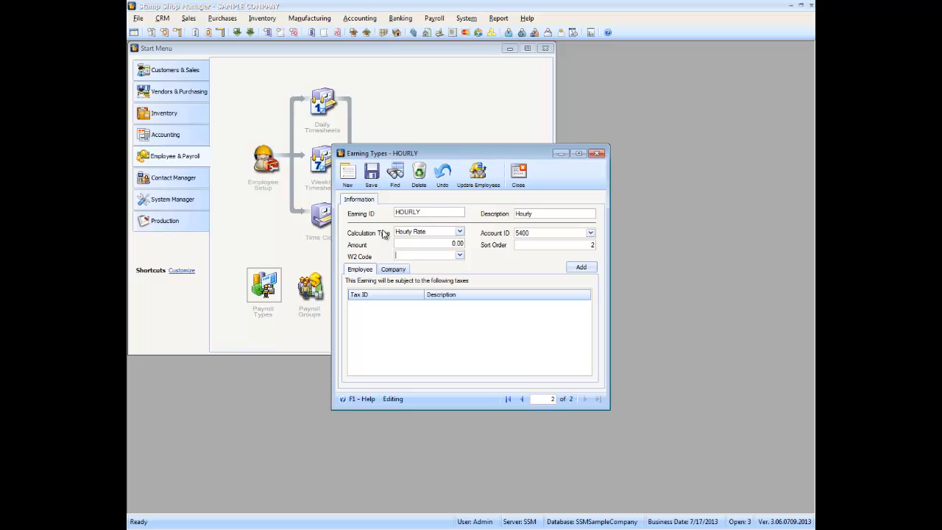
Step: Make the HOURLY earning subject to all tax types from FIT to FUI, check the company taxes and save it
click(572, 268)
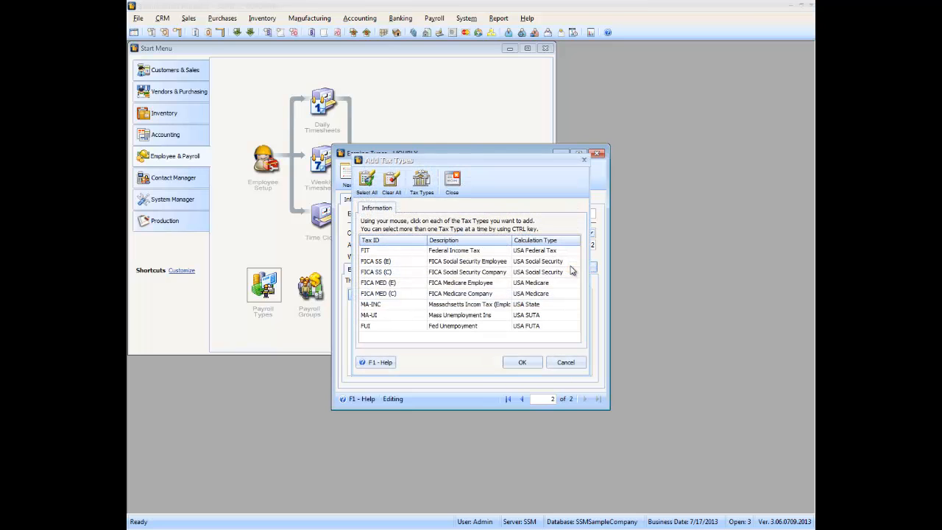
click(460, 251)
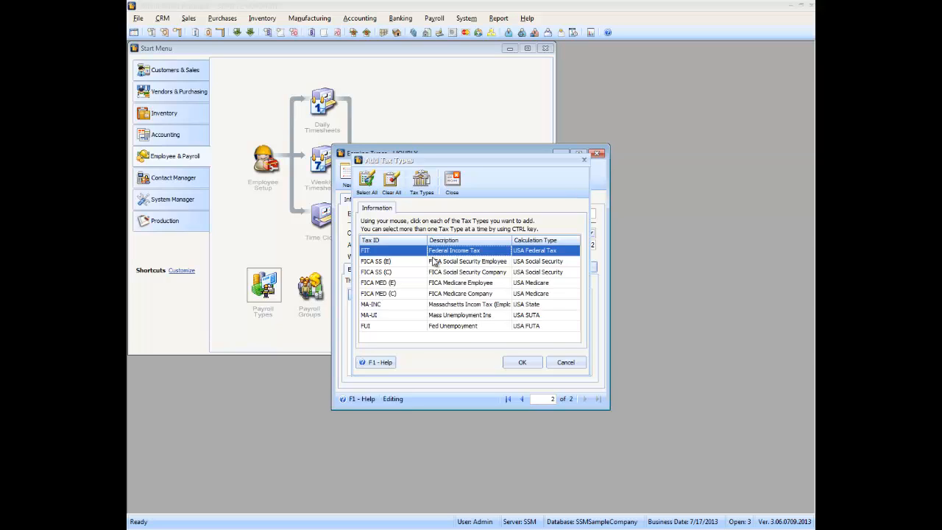
shift+click(465, 326)
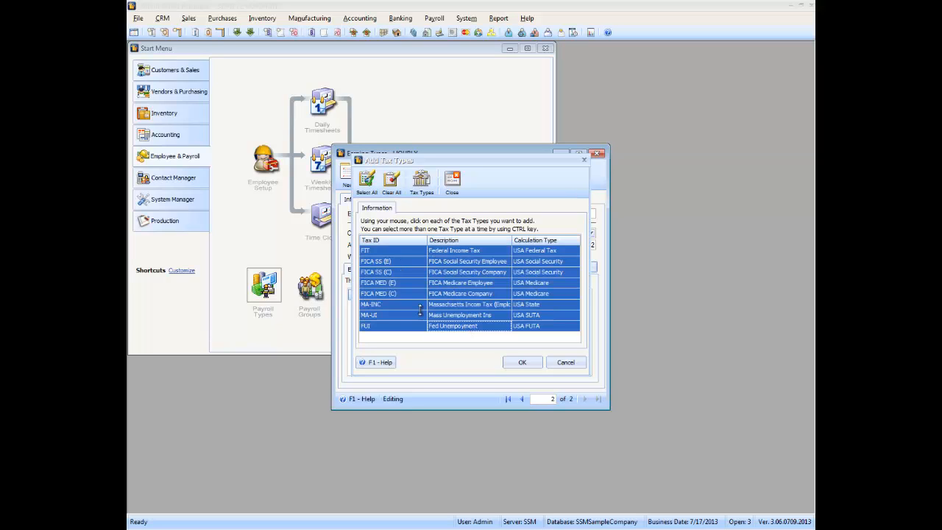
click(521, 364)
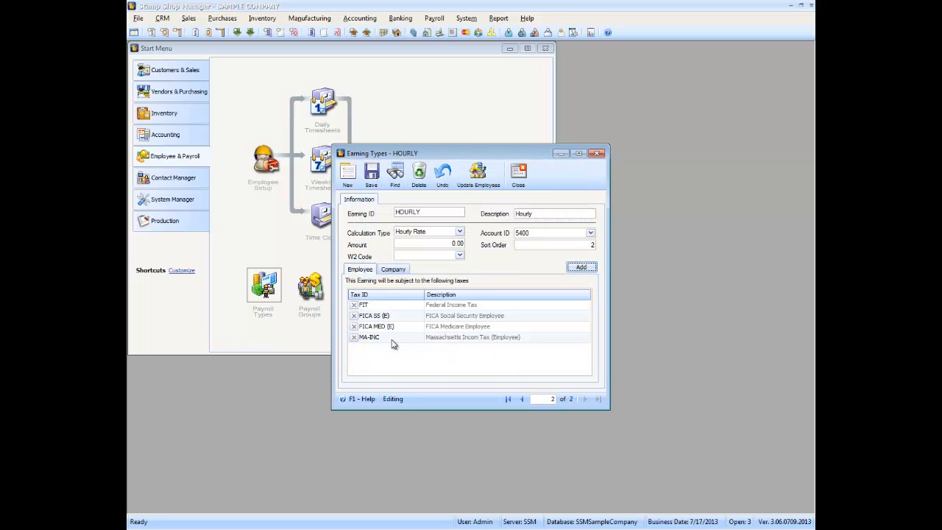
click(393, 270)
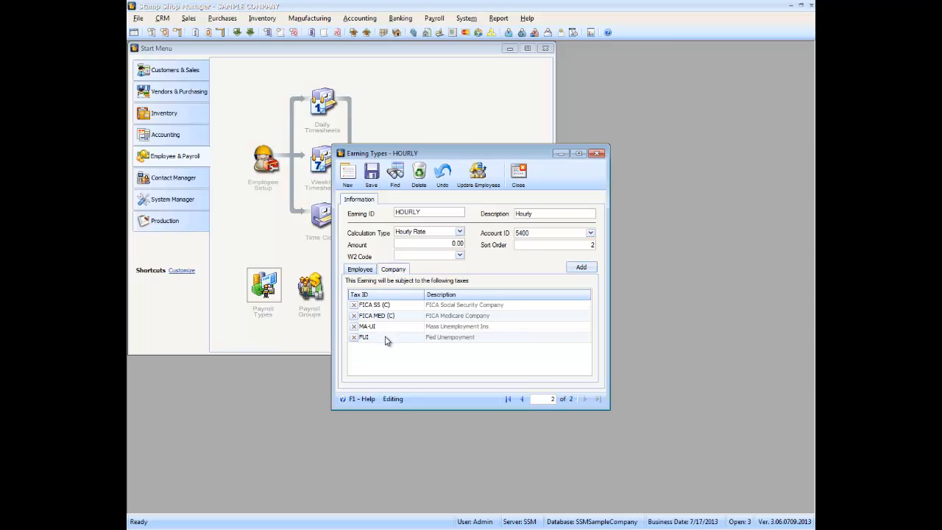
click(372, 174)
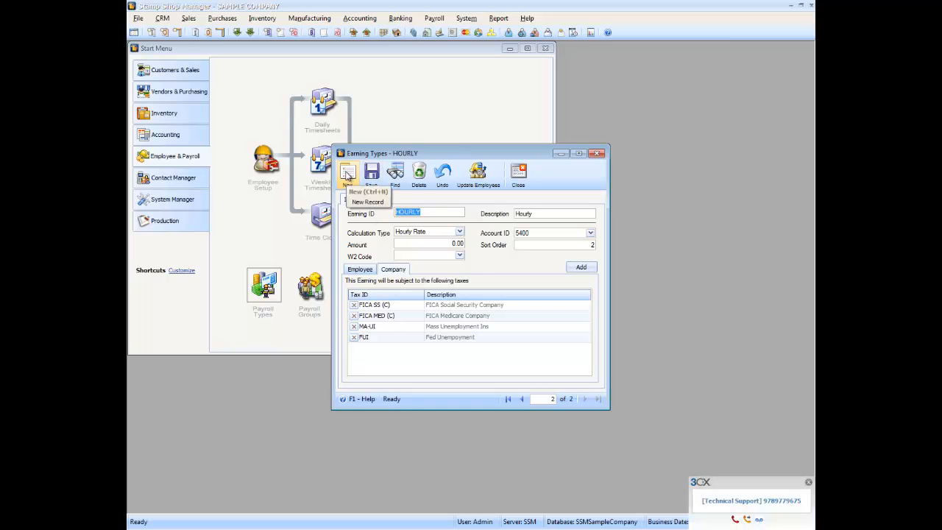
Step: Create a new earning type SALARY described as "Salary" with the Annual Salary calculation type
click(349, 175)
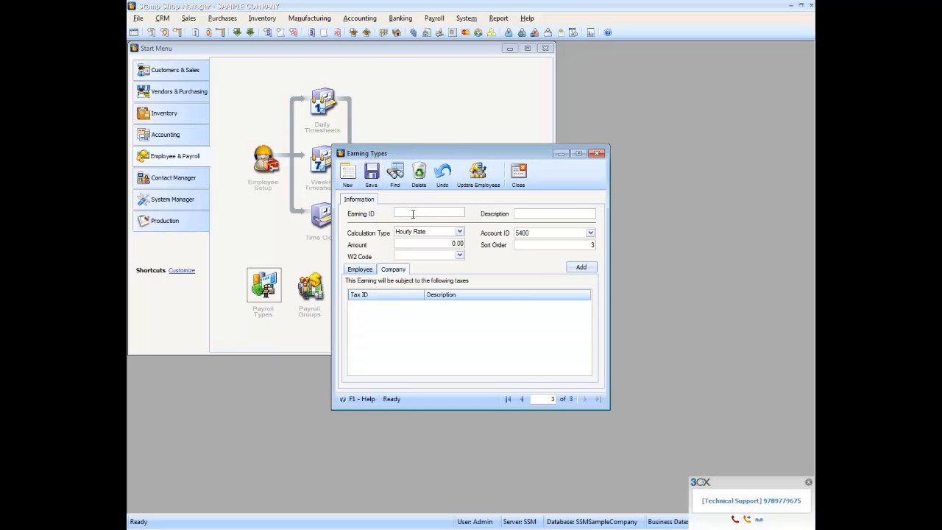
text(Salary)
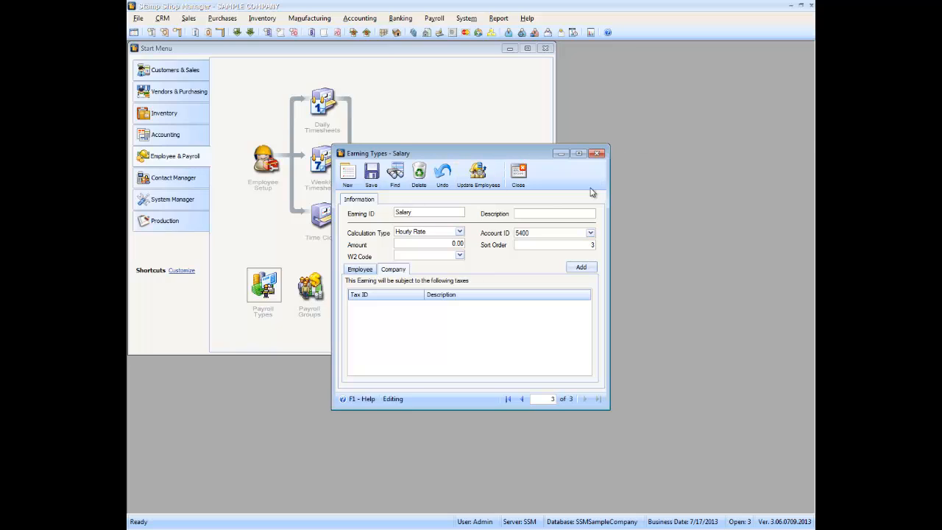
click(557, 213)
click(460, 232)
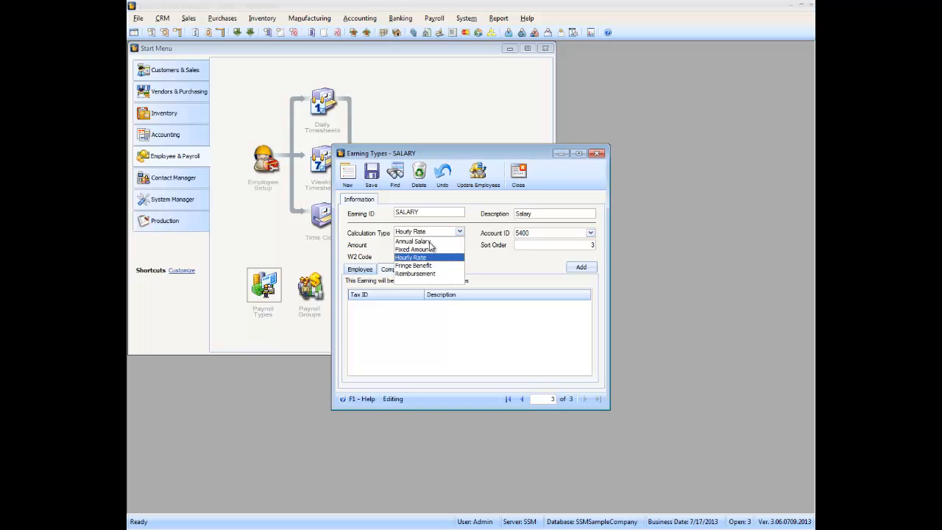
click(427, 242)
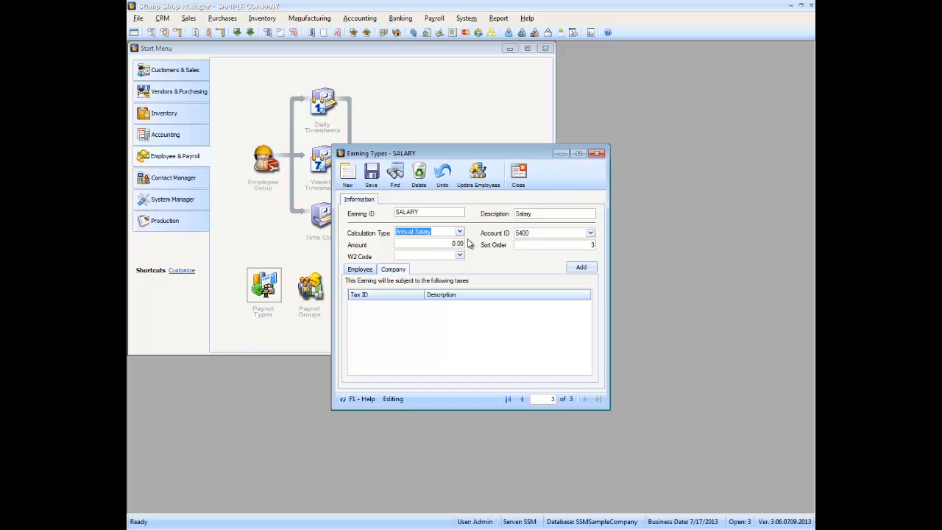
Step: Make the SALARY earning subject to all tax types from FIT to FUI, check the employee taxes, then save and close it
click(581, 267)
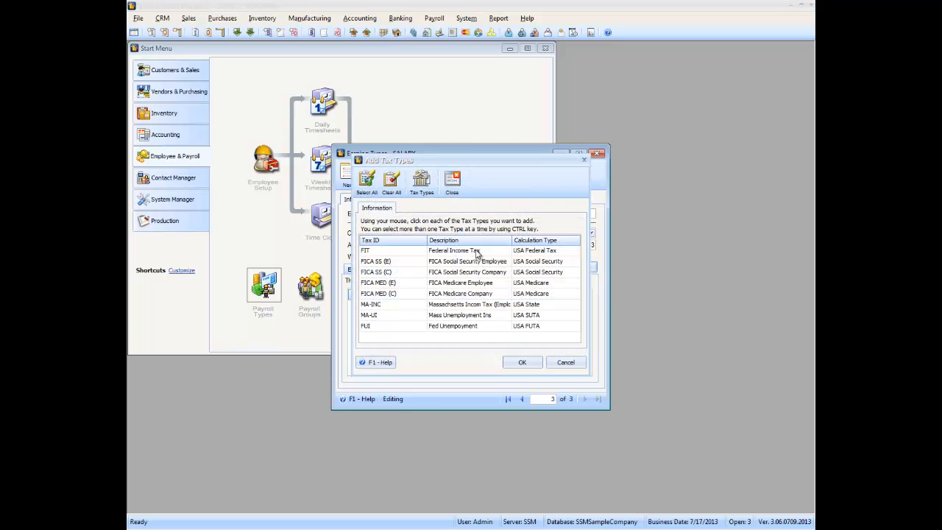
click(479, 252)
shift+click(499, 328)
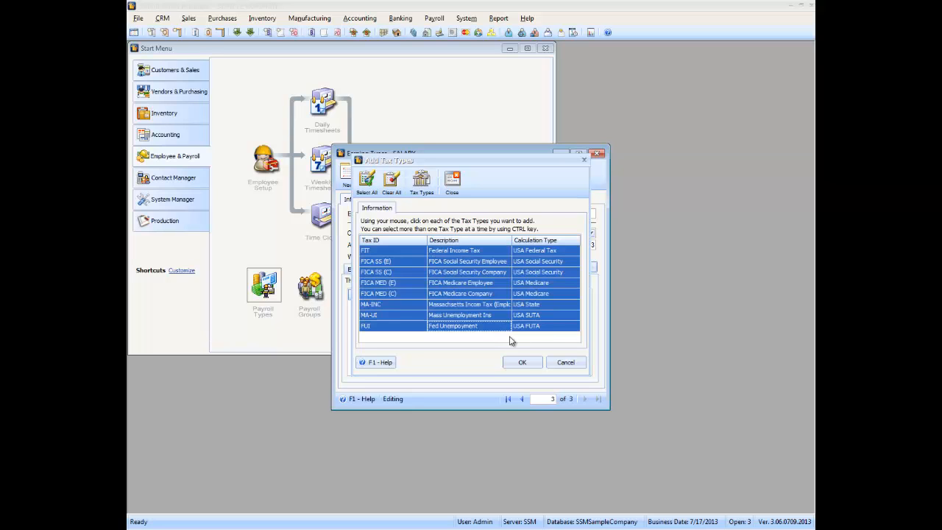
click(527, 366)
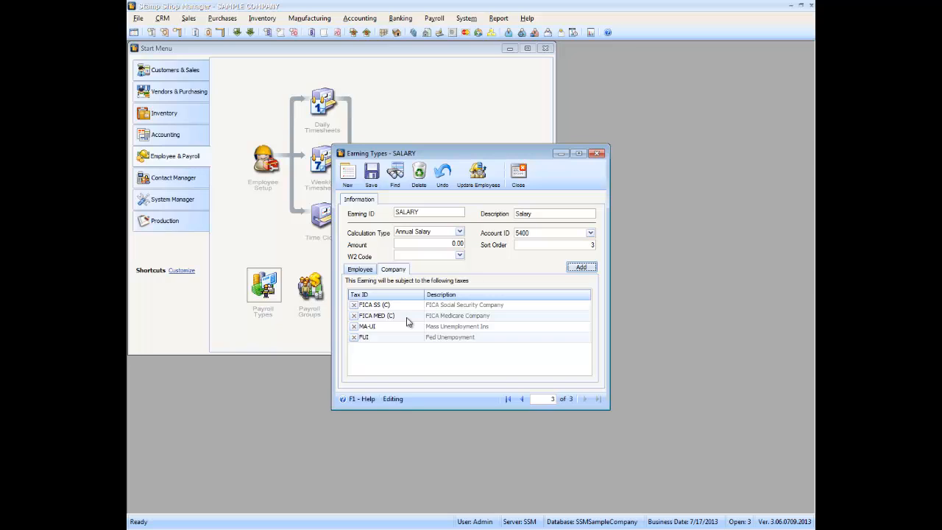
click(372, 271)
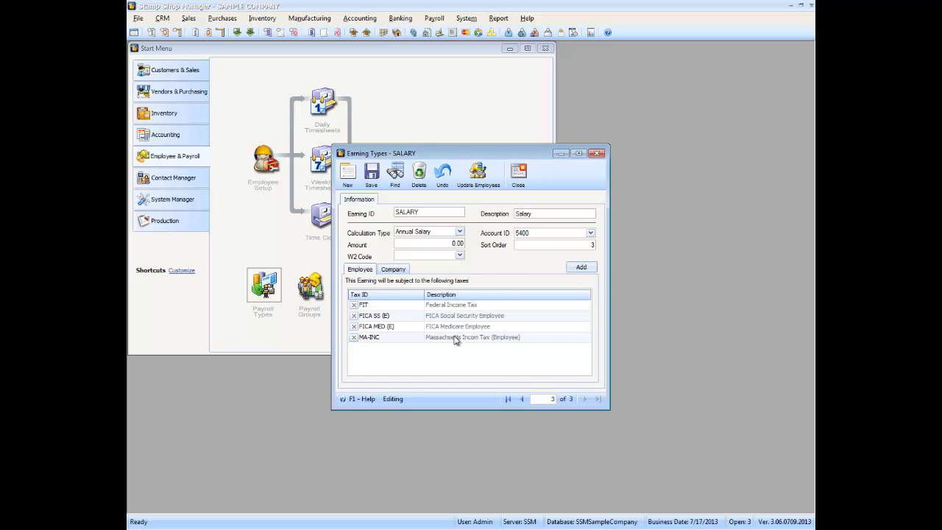
click(371, 177)
click(519, 174)
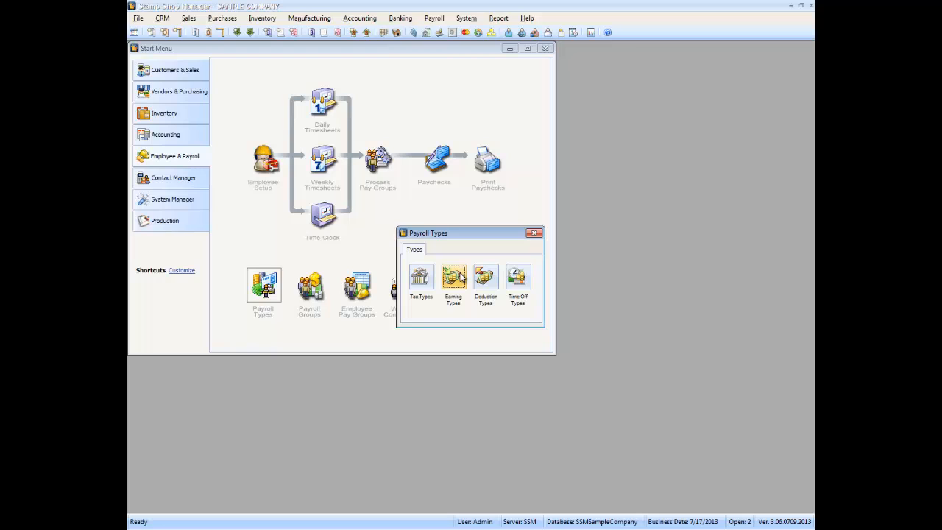
Step: Create a new time off type SICK-H with the description "Hourly"
click(517, 278)
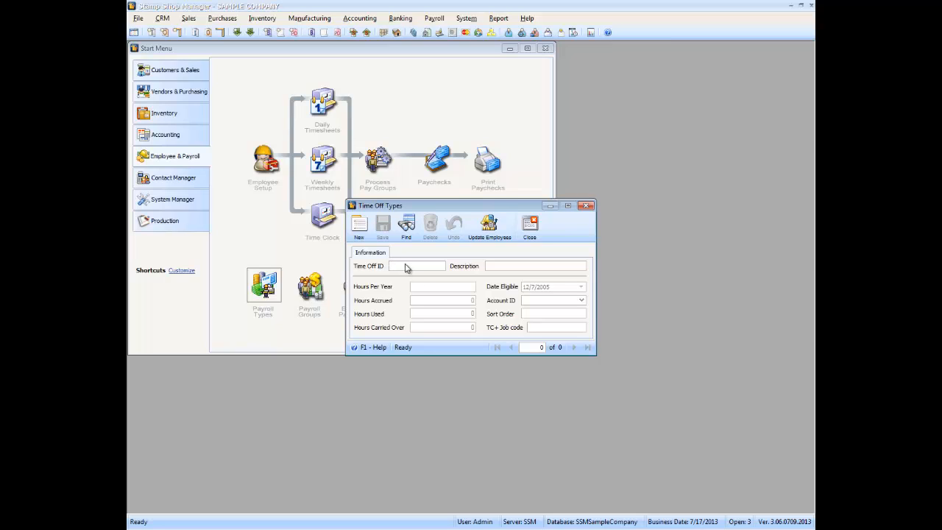
click(368, 237)
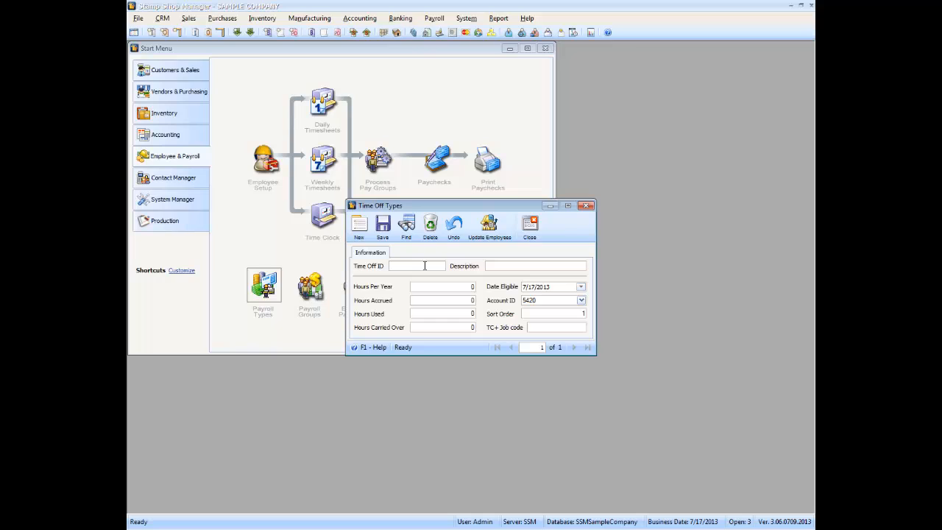
text(SICK)
key(Tab)
click(425, 266)
Step: Set the SICK-H time off type to 40 hours per year and save the record
click(448, 288)
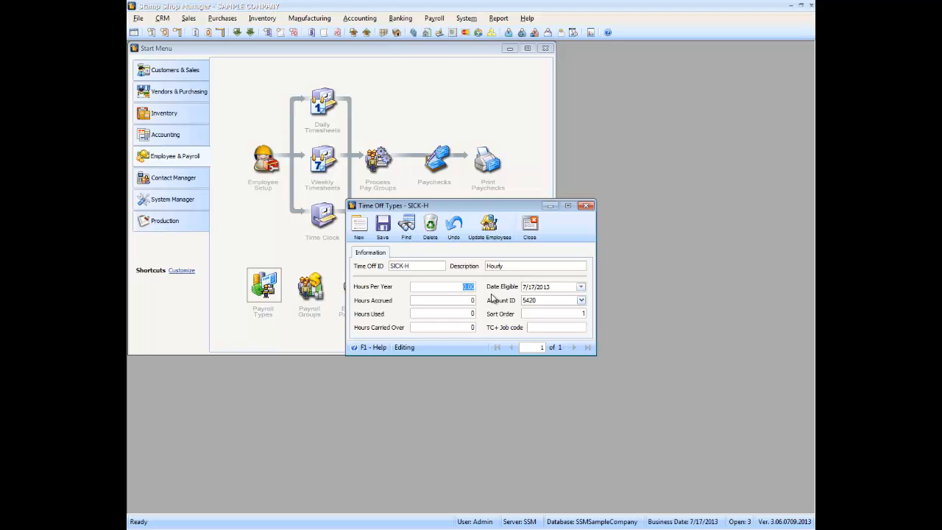
text(40)
key(Tab)
click(383, 225)
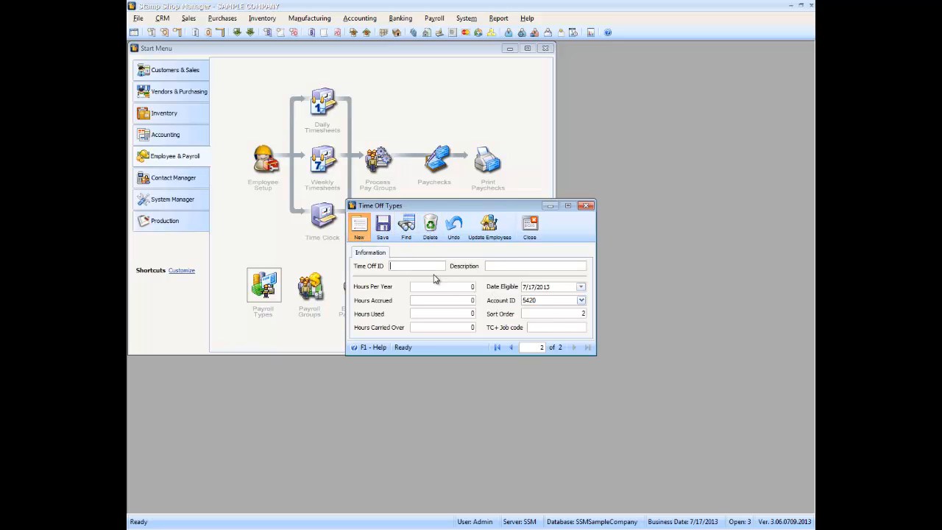
Step: Create another time off type VAC-H with the description "Vacation"
text(VAC)
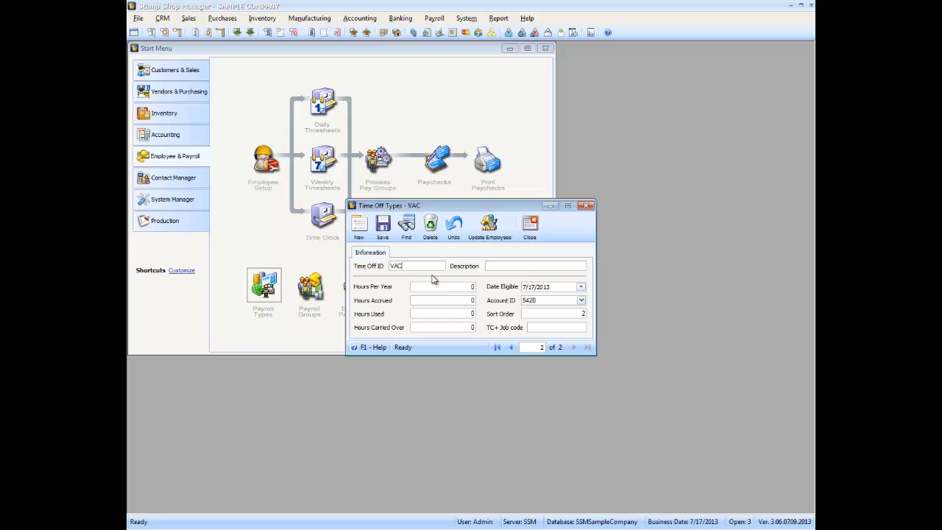
text(-H)
key(Tab)
text(Ca)
key(BackSpace)
key(BackSpace)
text(Vacation)
Step: Set the VAC-H time off type to 80 hours per year, save it, and close the time off and payroll types windows
click(436, 287)
text(80)
key(Tab)
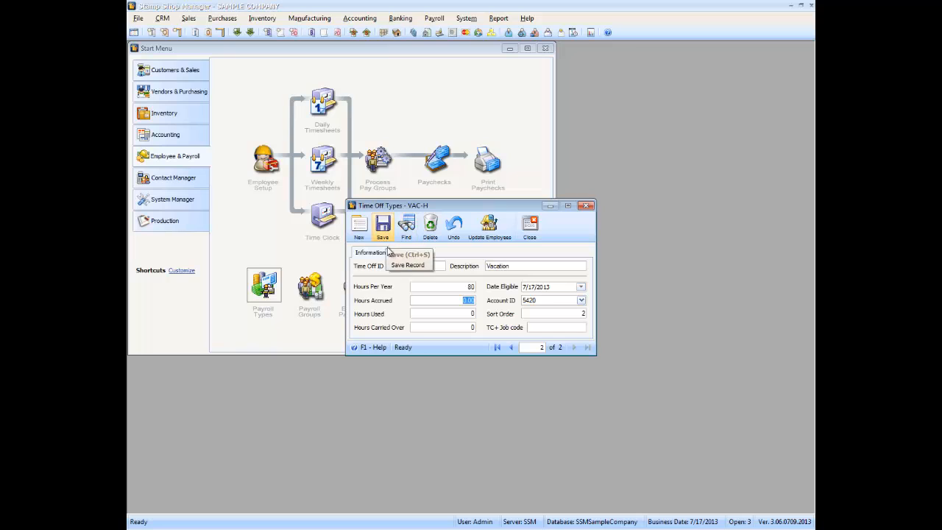
click(383, 226)
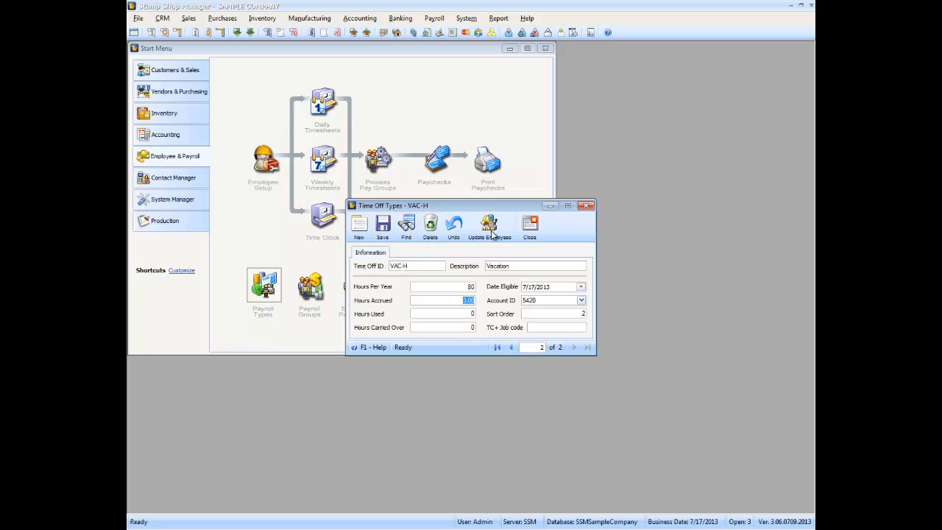
click(530, 226)
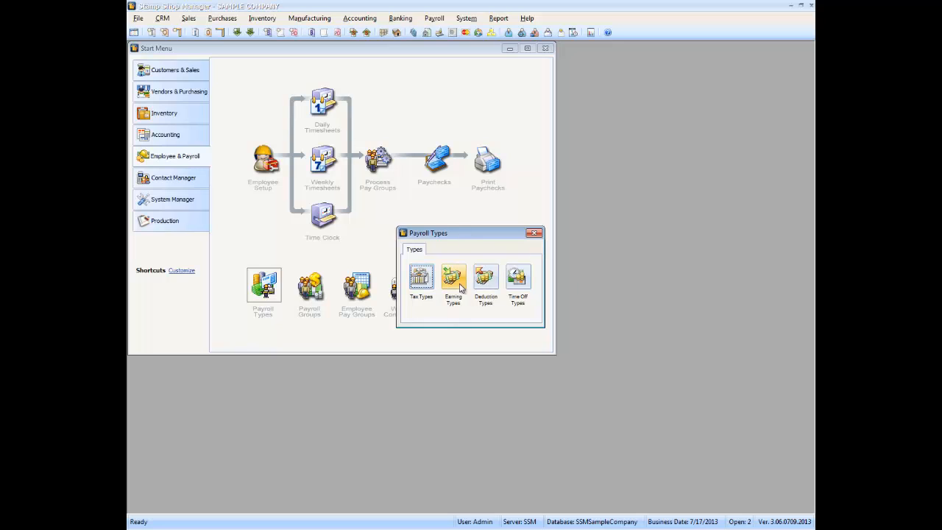
click(535, 233)
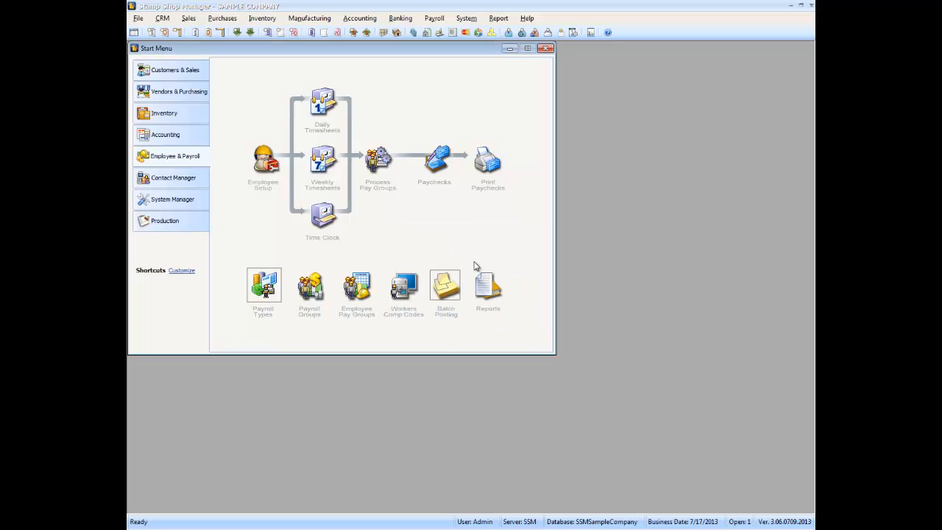